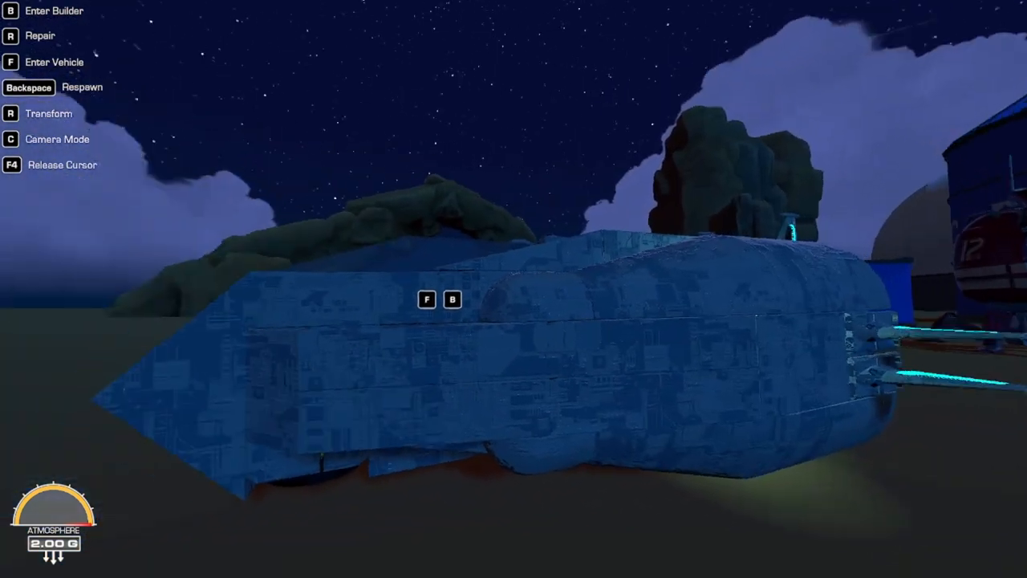
Get into the parked hover vehicle, Blueprint #158, beside the blue containers.
key("f")
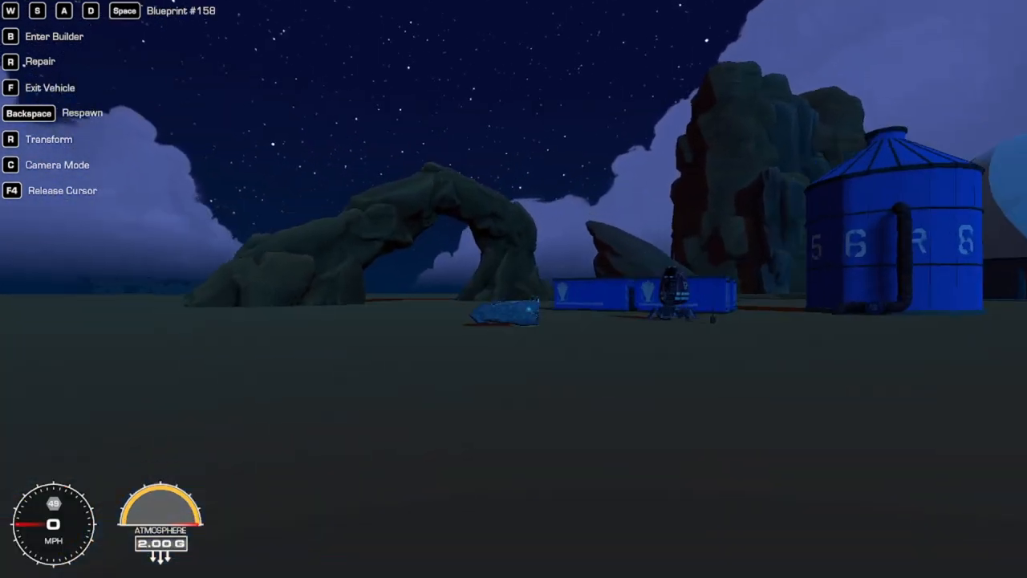
Drive the hover vehicle forward, lift it into the sky and bring it back down near the ground.
key("w")
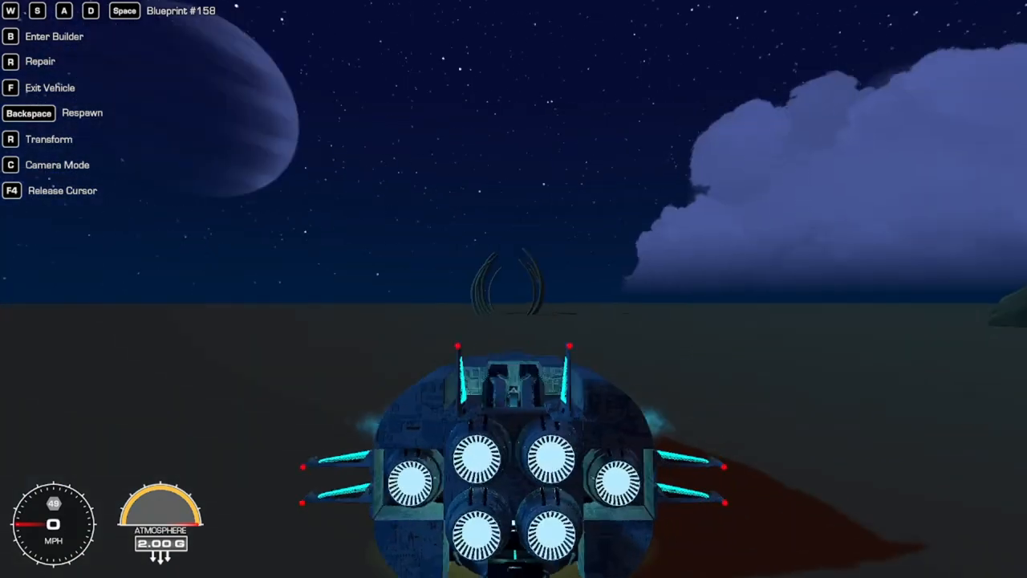
key("c")
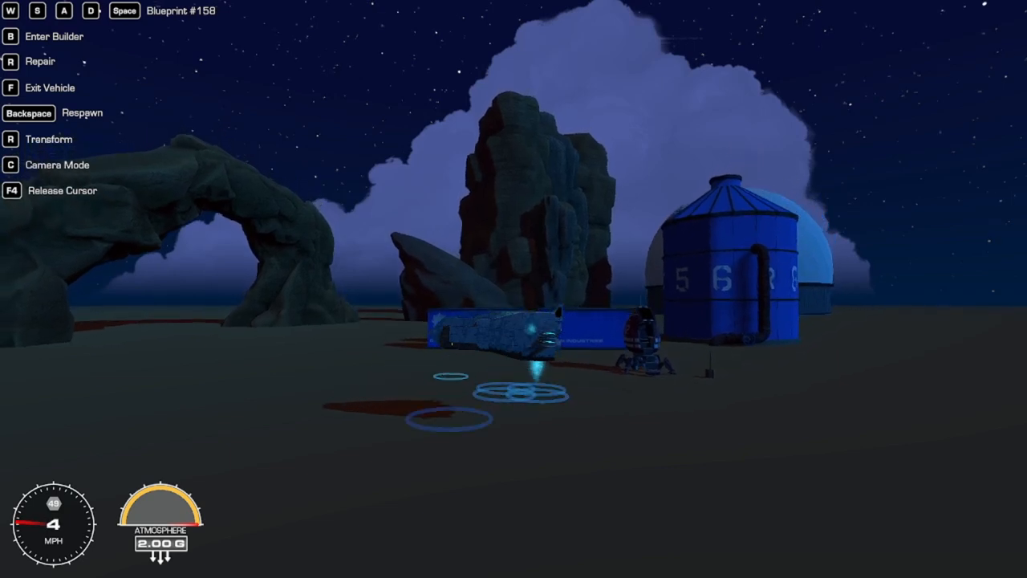
key("w")
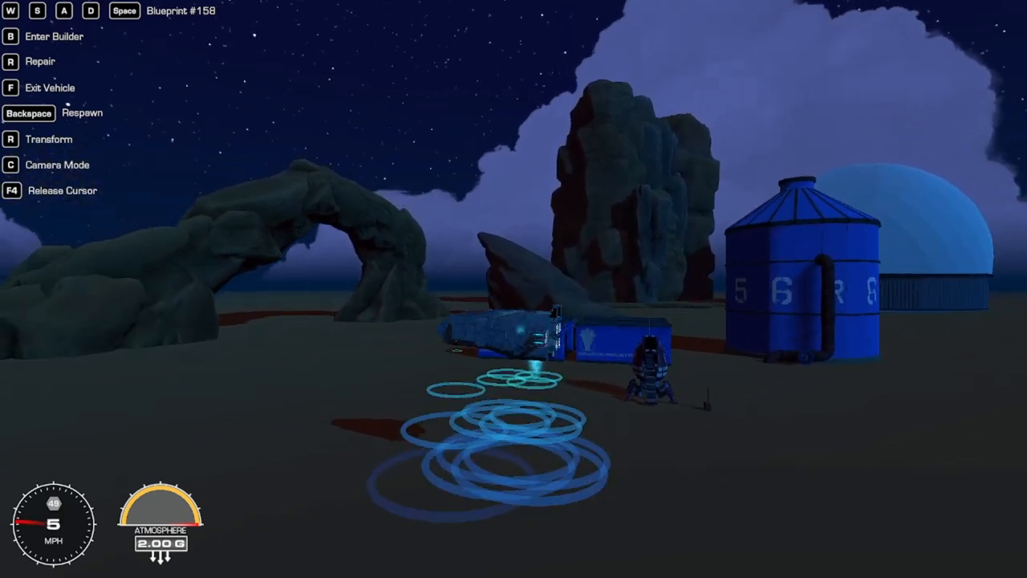
key("space")
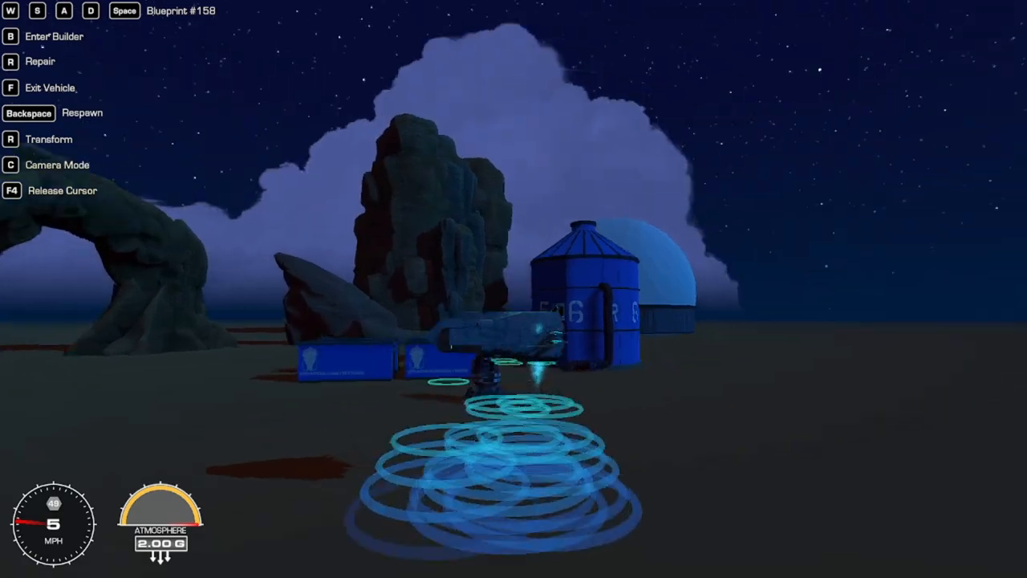
key("space")
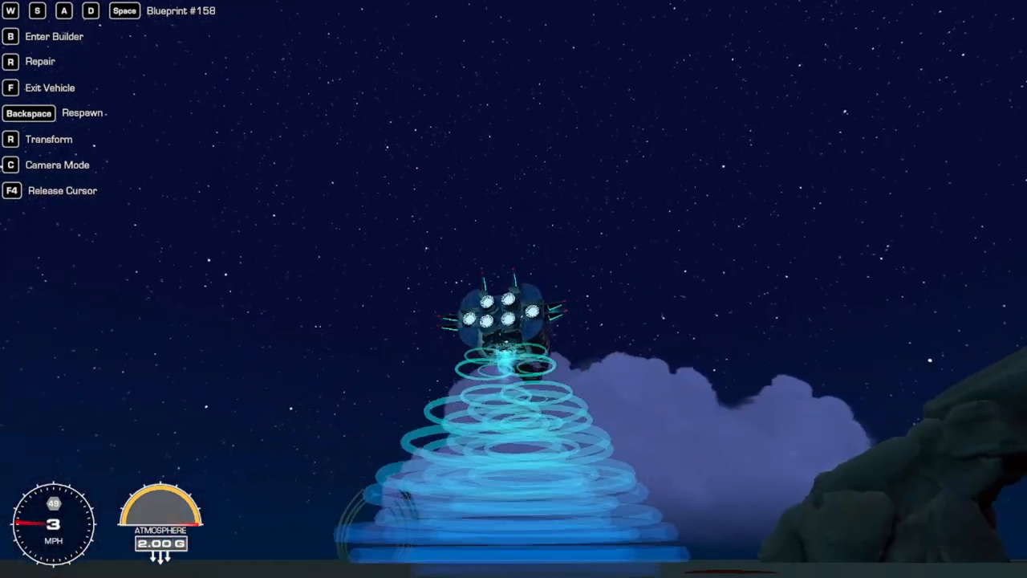
key("space")
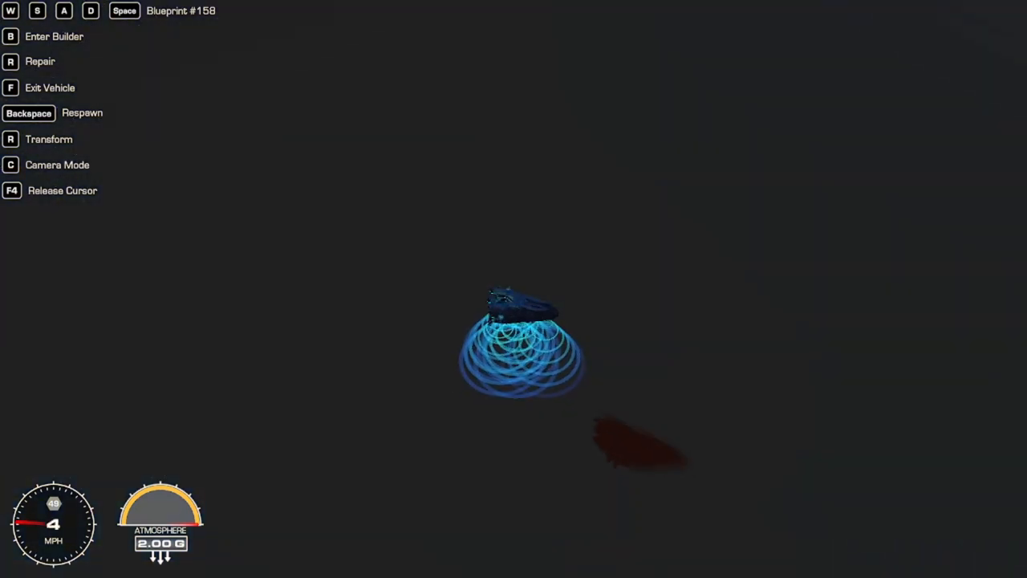
Turn toward the rock arch and fly past it at high speed across the plain.
left_click_drag(514, 321, 514, 160)
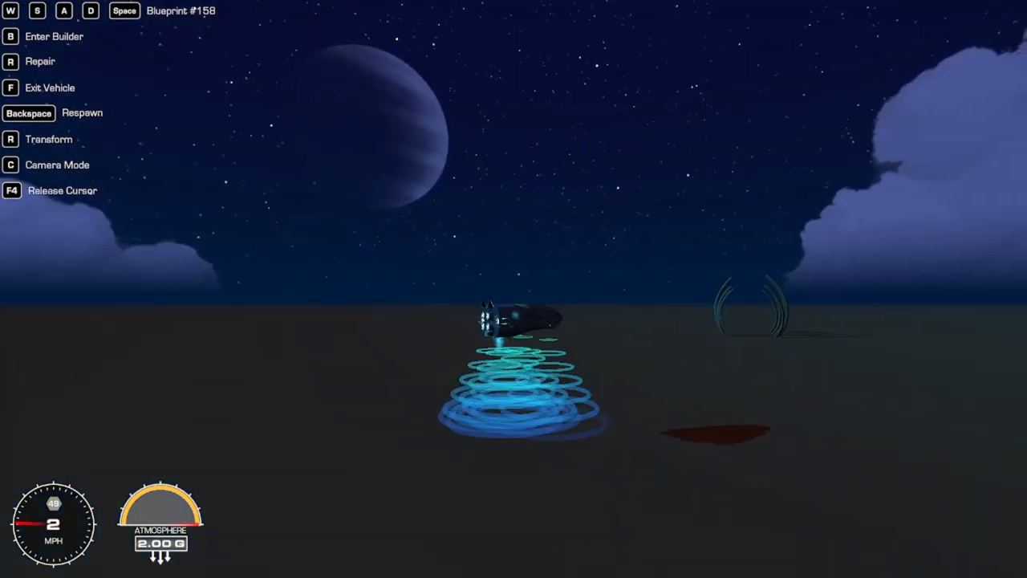
left_click_drag(513, 289, 241, 289)
key("w")
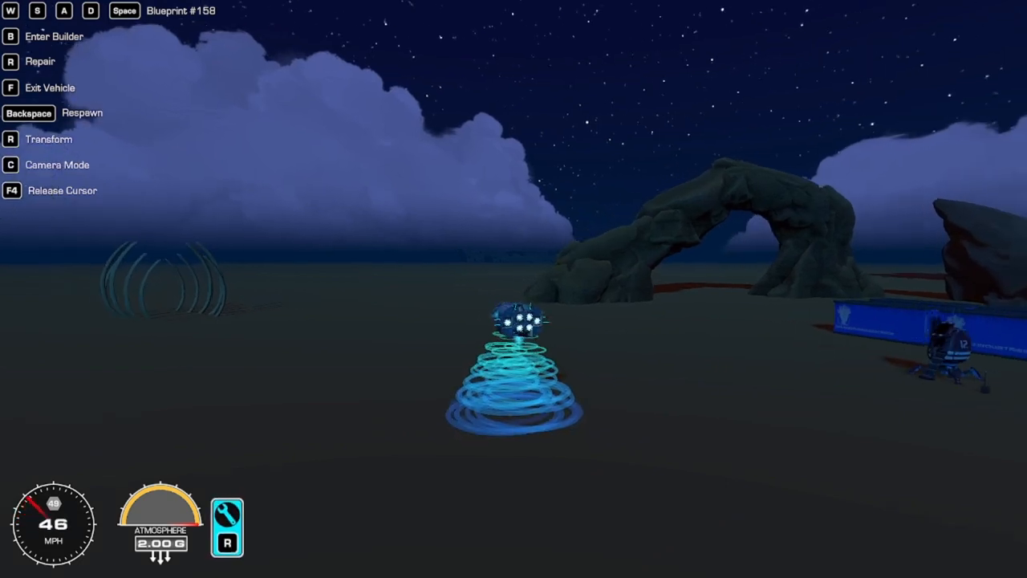
key("w")
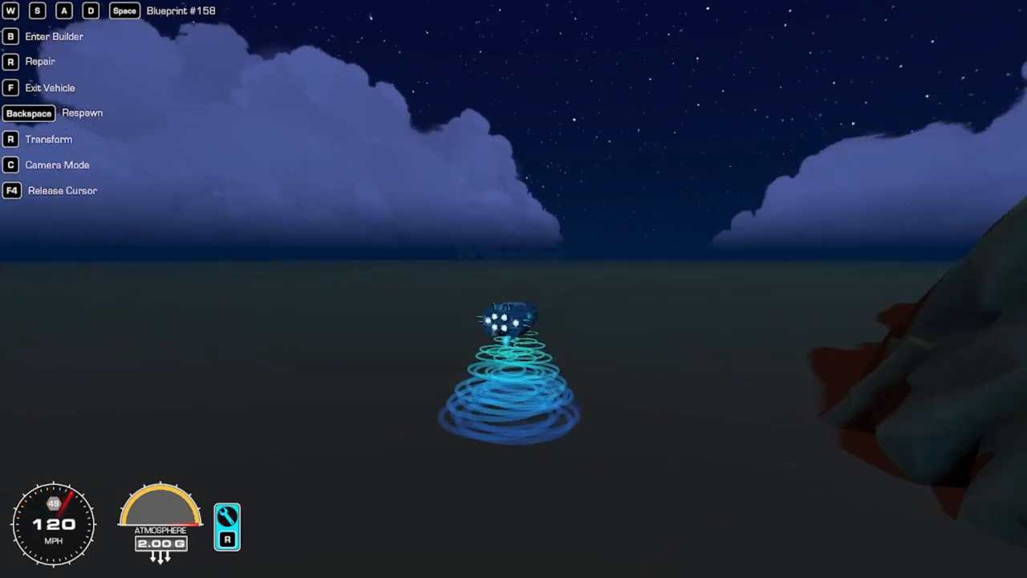
key("w")
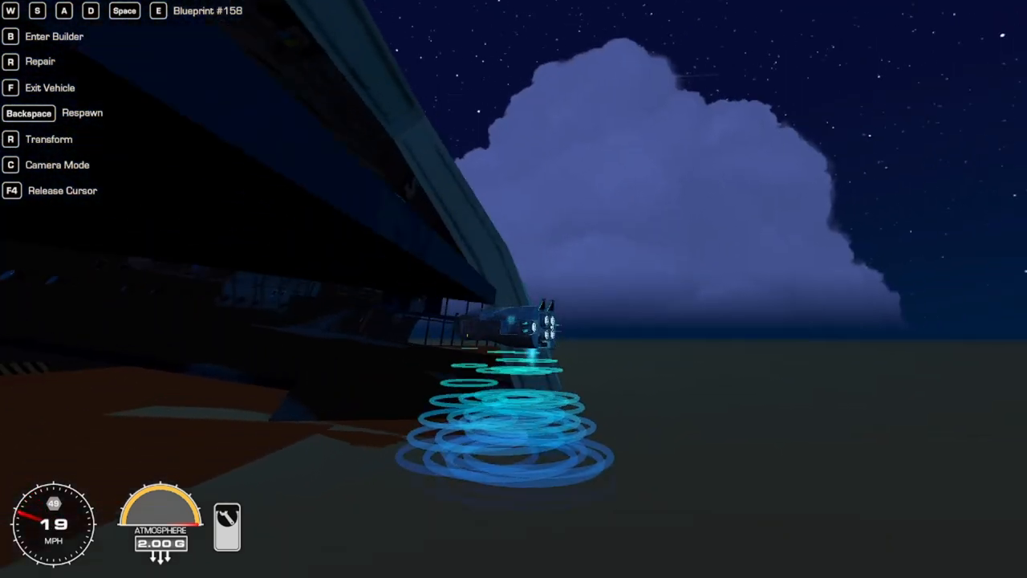
In first-person view, thrust the vehicle upward and hover inside the giant ship's hangar.
key("c")
key("c")
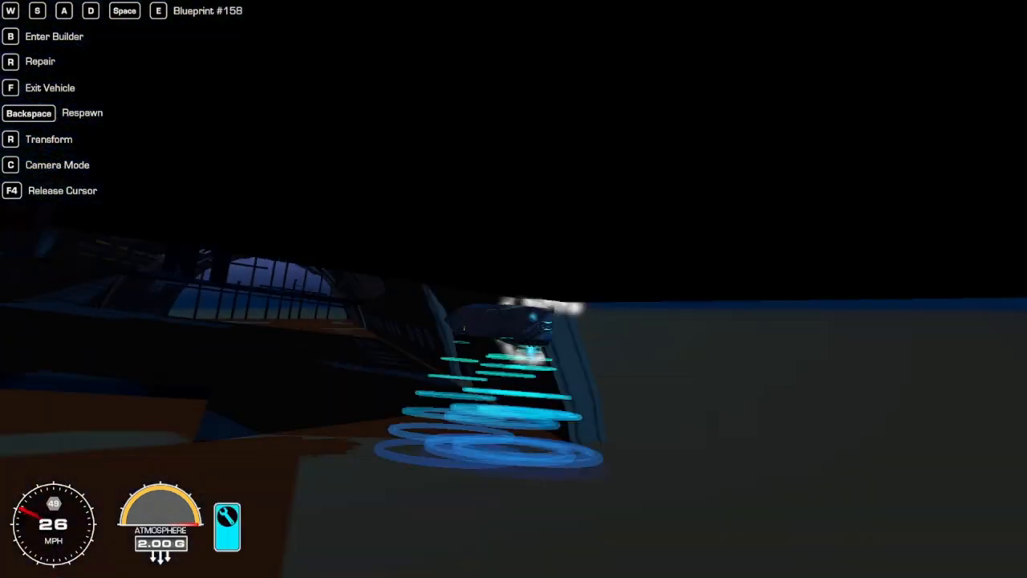
key("space")
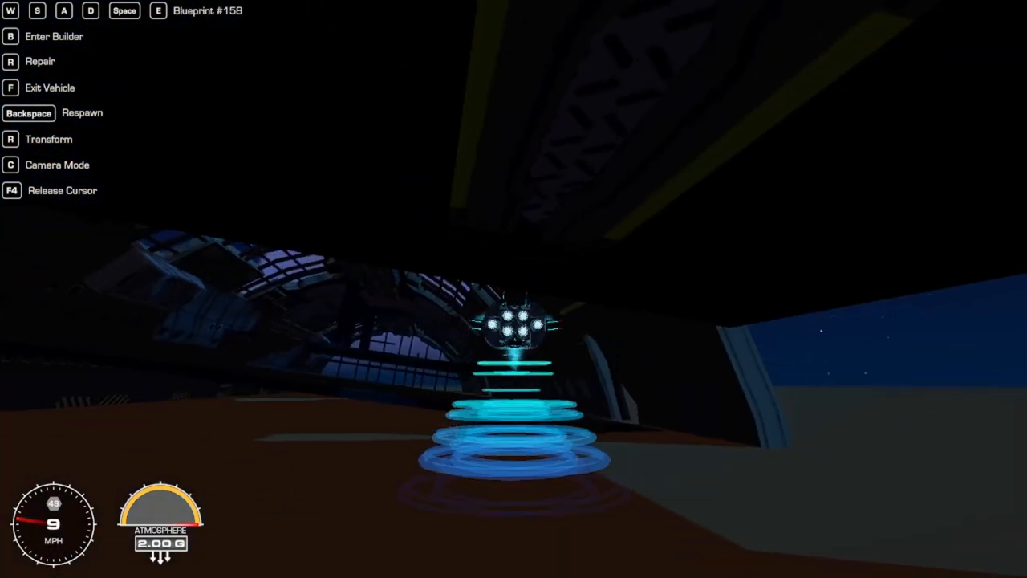
key("space")
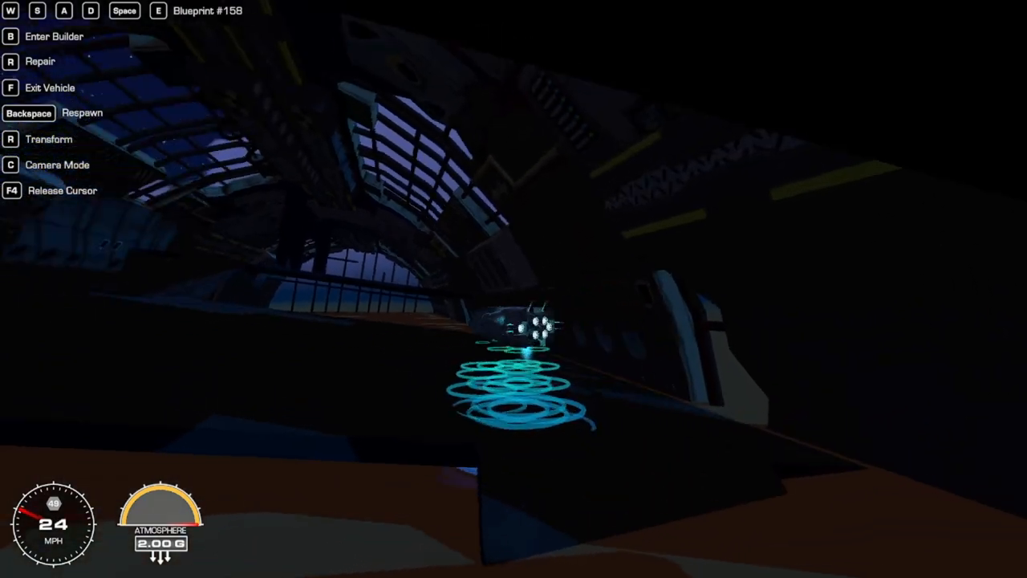
key("space")
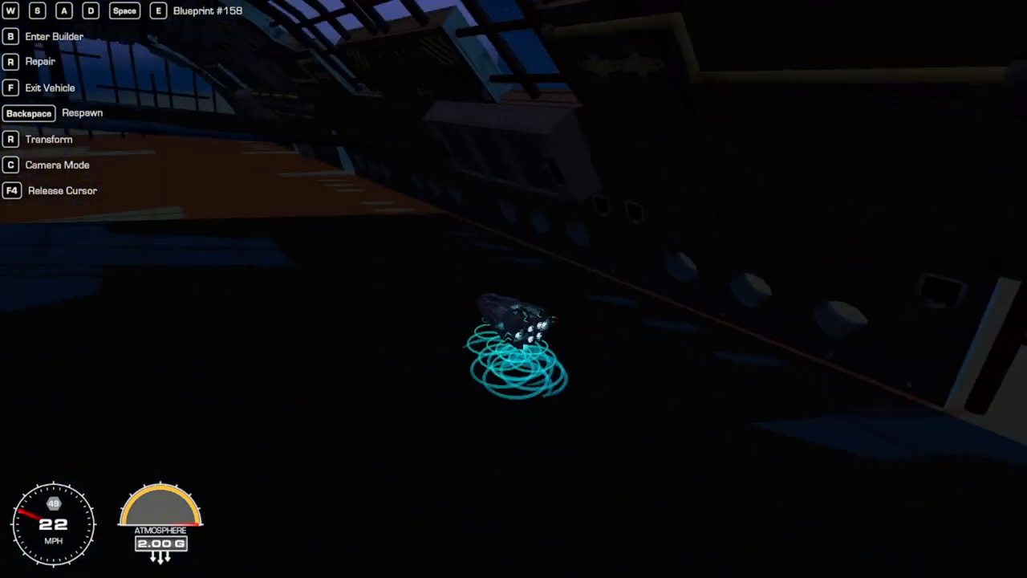
key("space")
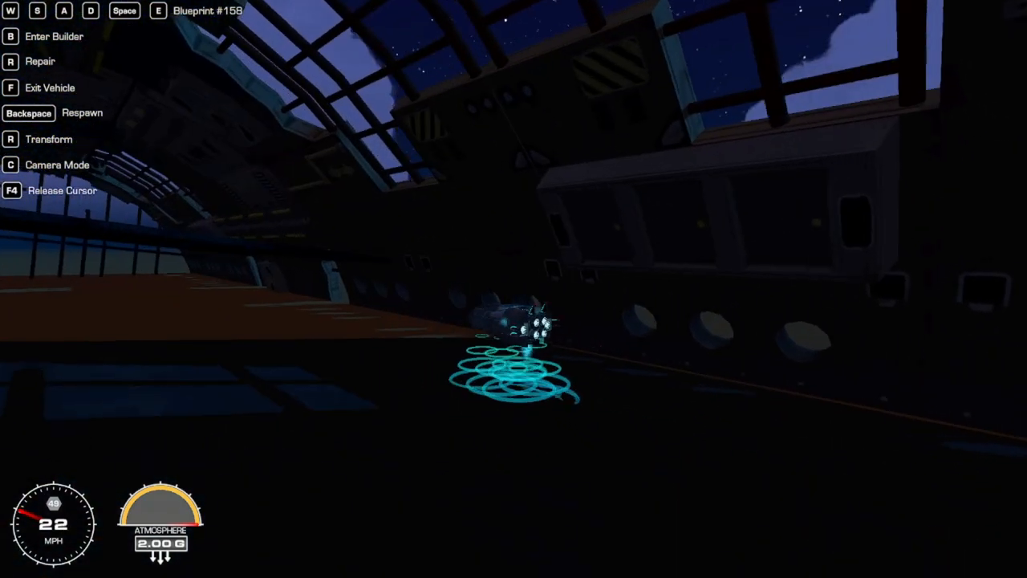
key("space")
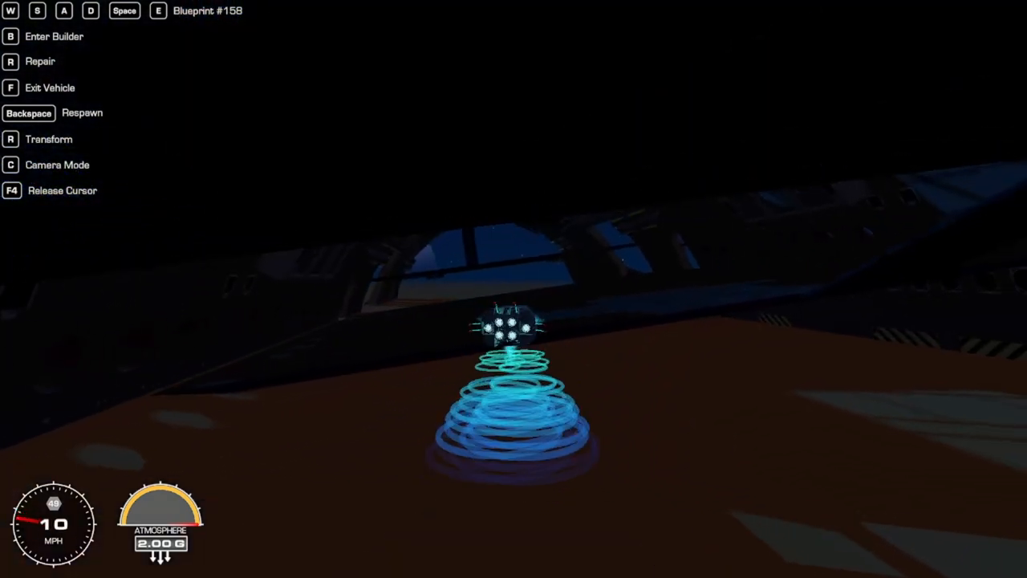
key("space")
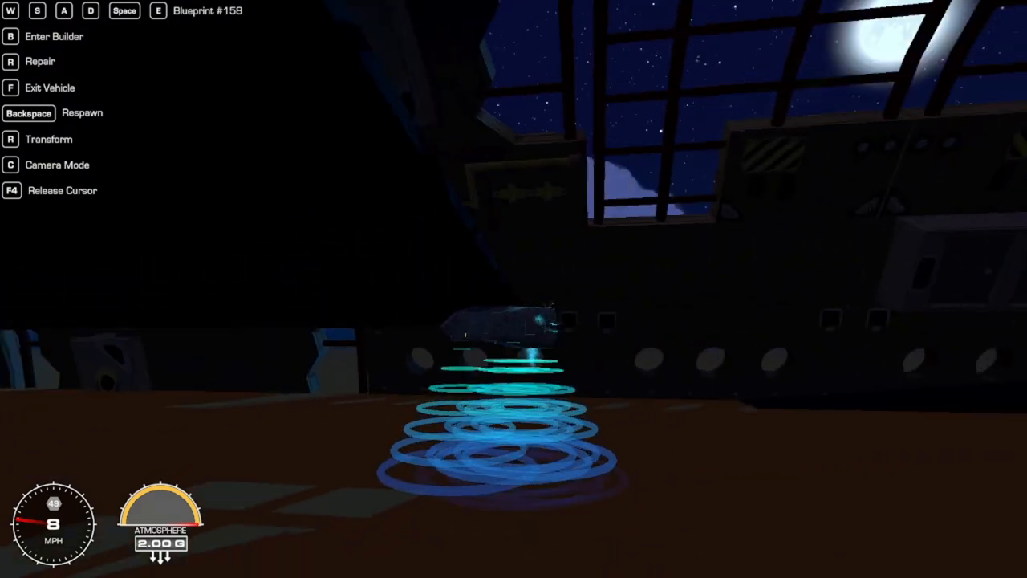
key("space")
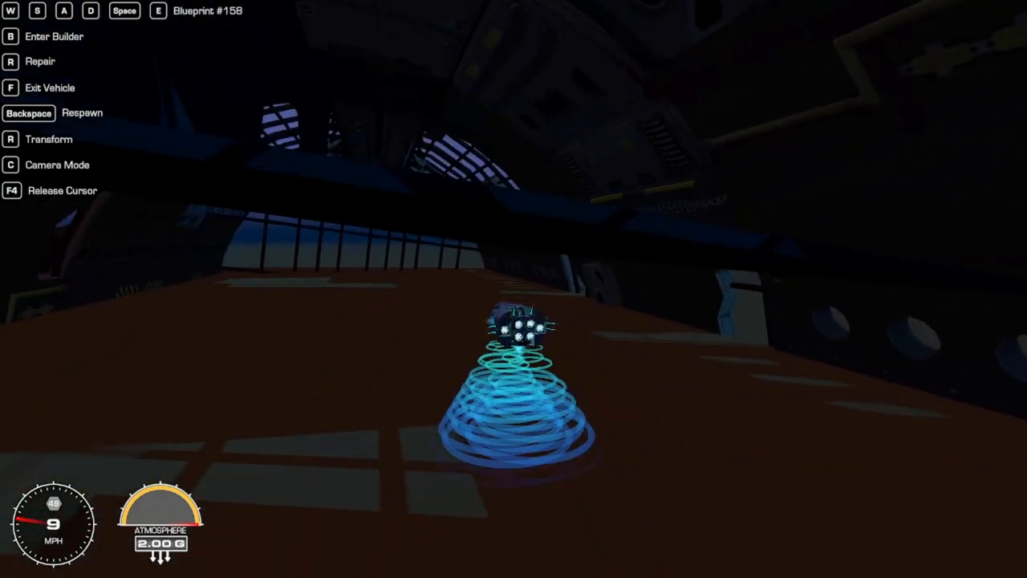
key("space")
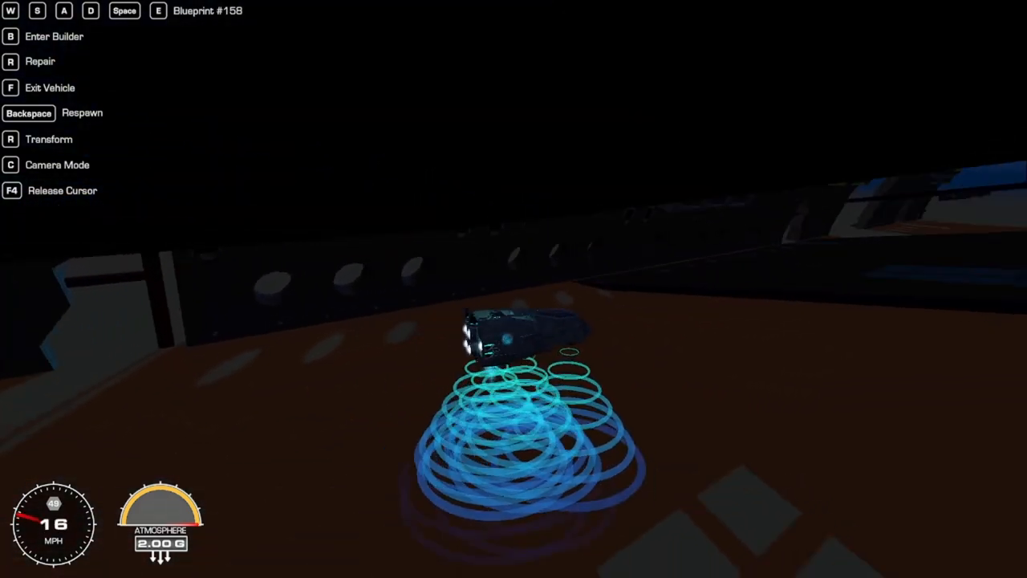
Fly along the hangar, slow at the exit, then climb out into the night sky.
key("w")
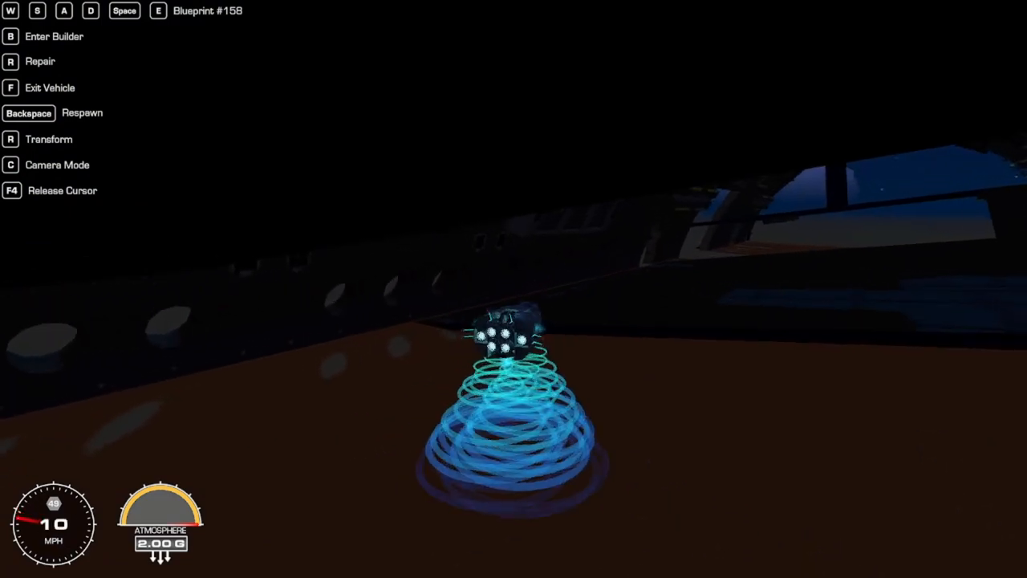
key("w")
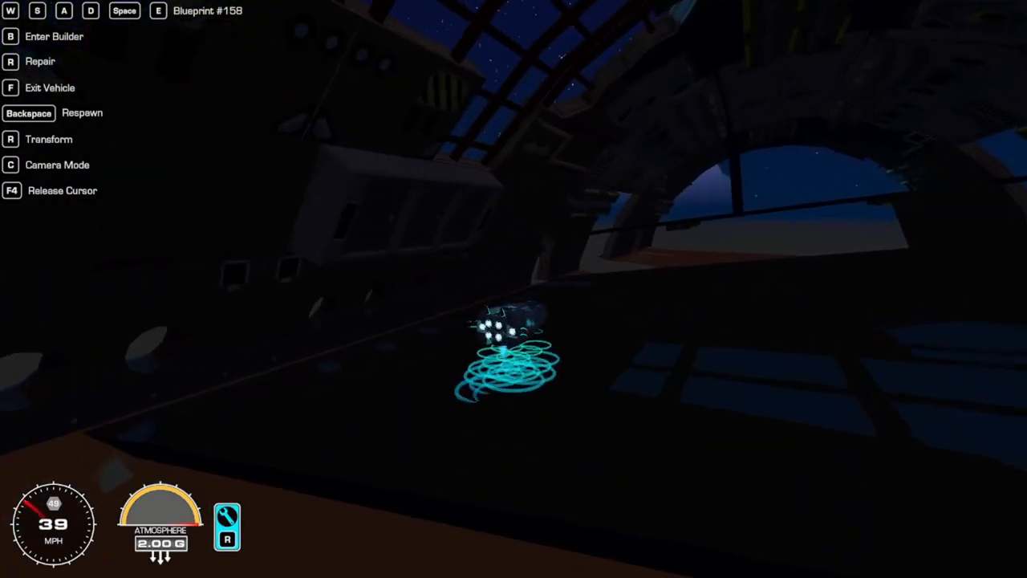
key("w")
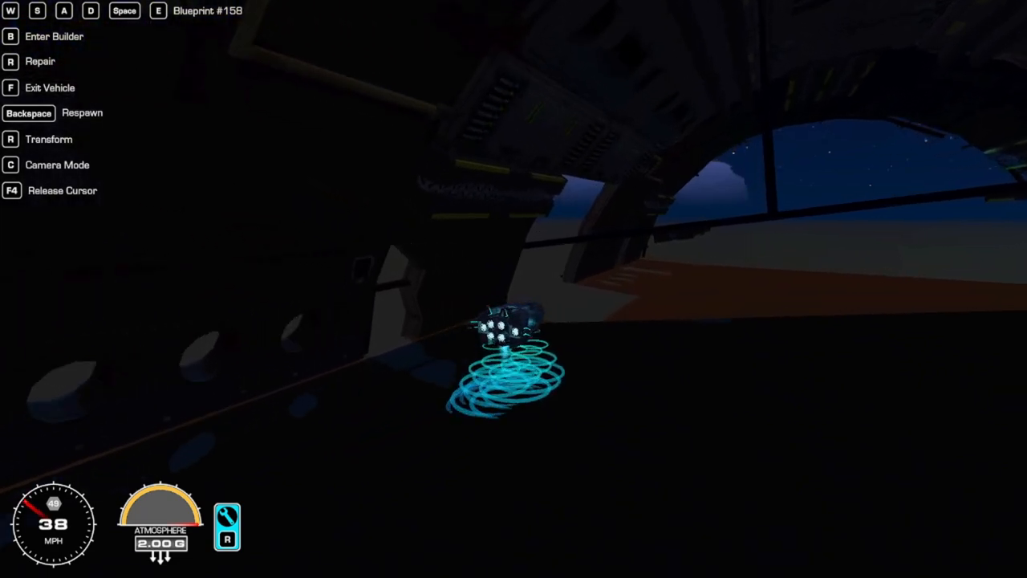
key("s")
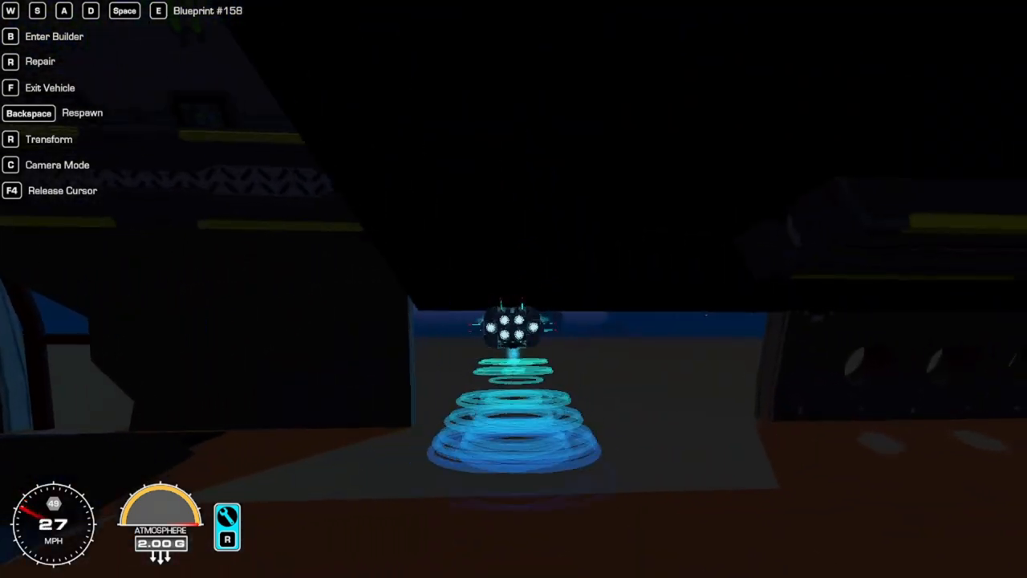
key("w")
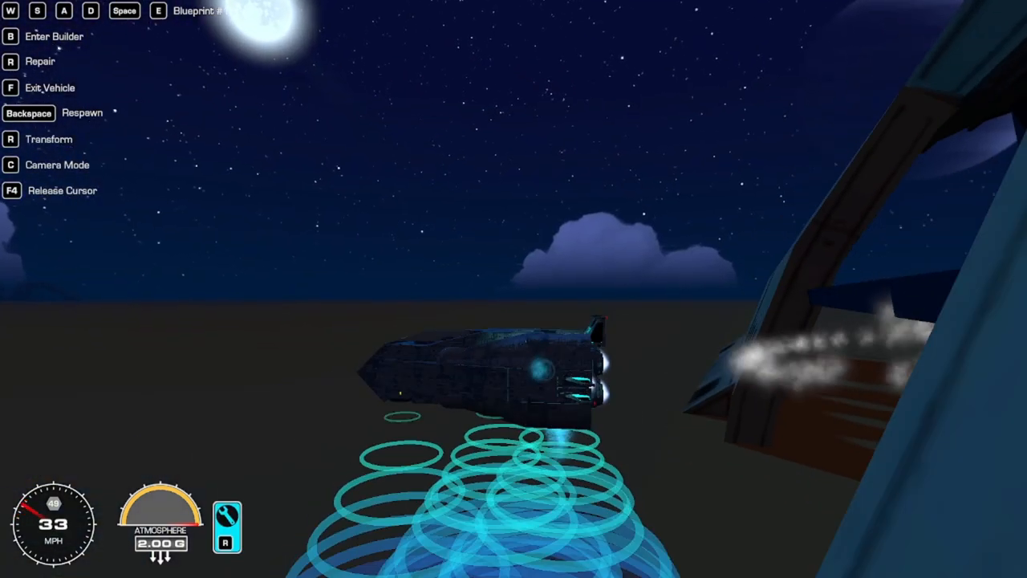
key("w")
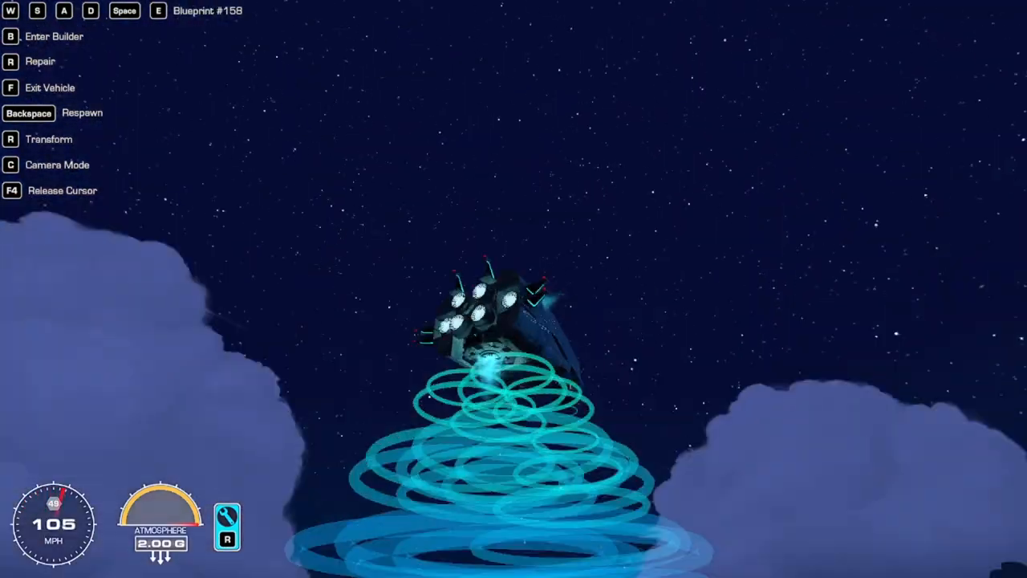
key("c")
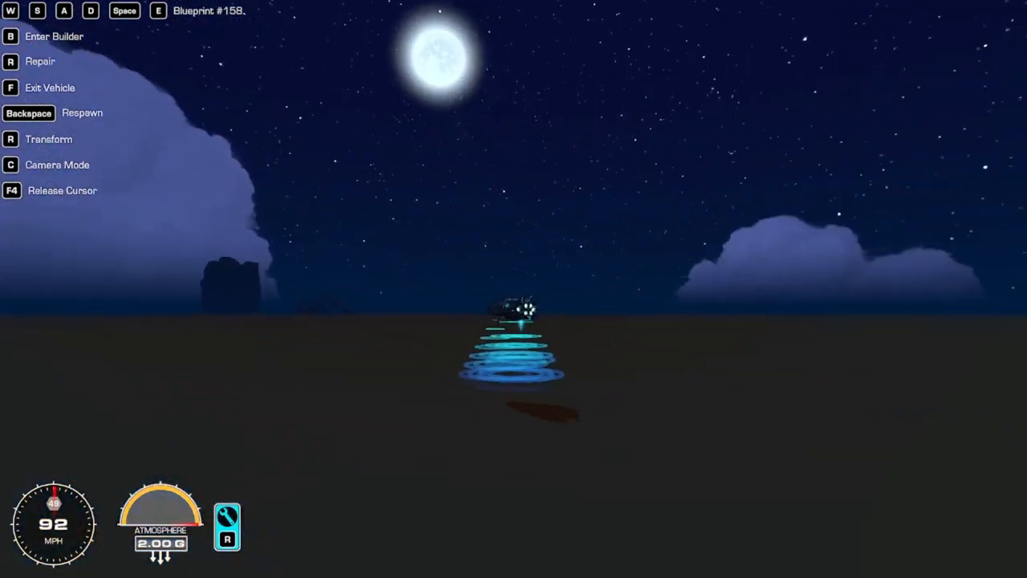
Enter free camera, raise its move speed and sweep it out over the ground plane.
key("c")
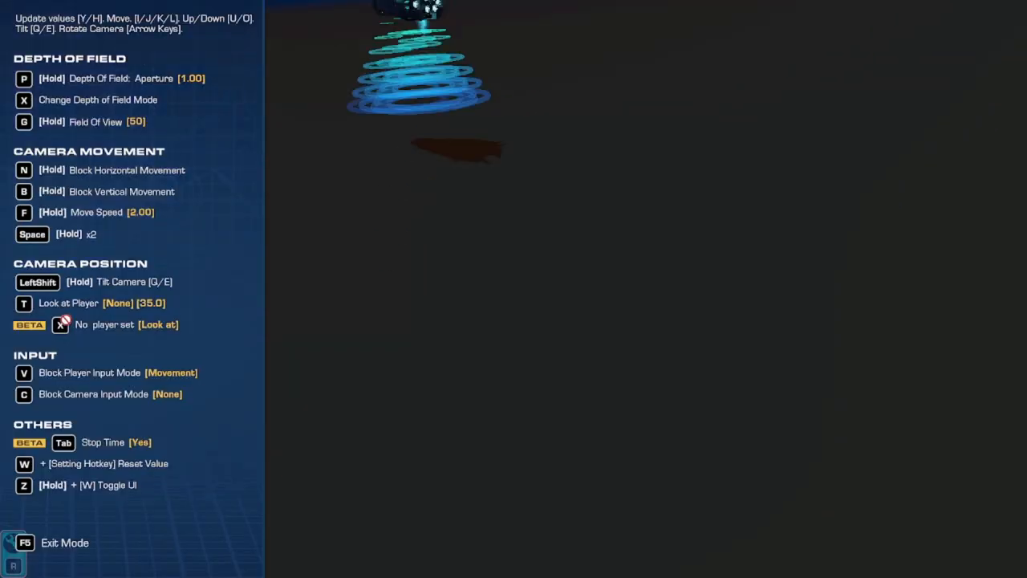
key("j")
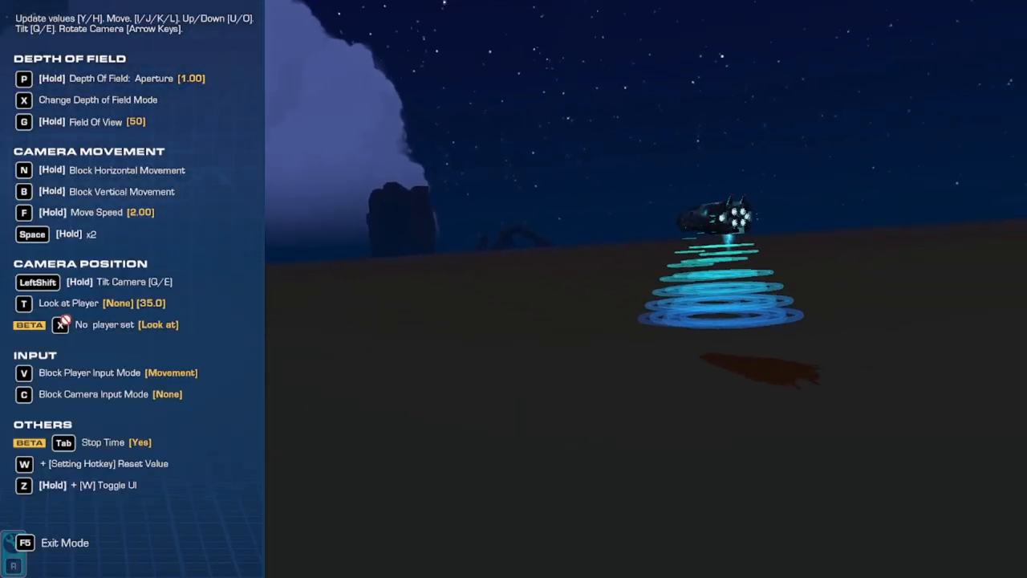
key("y")
key("i")
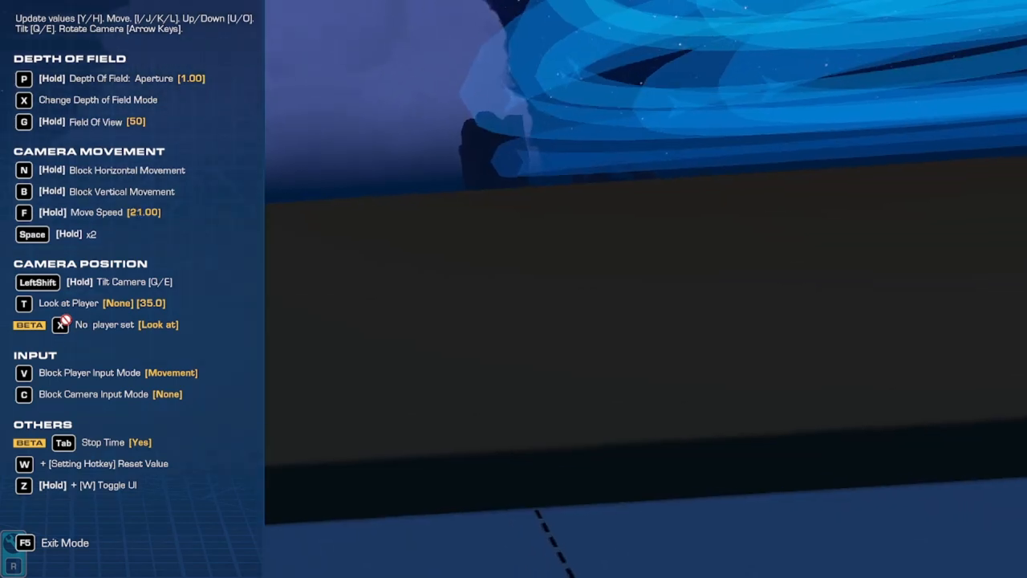
key("u")
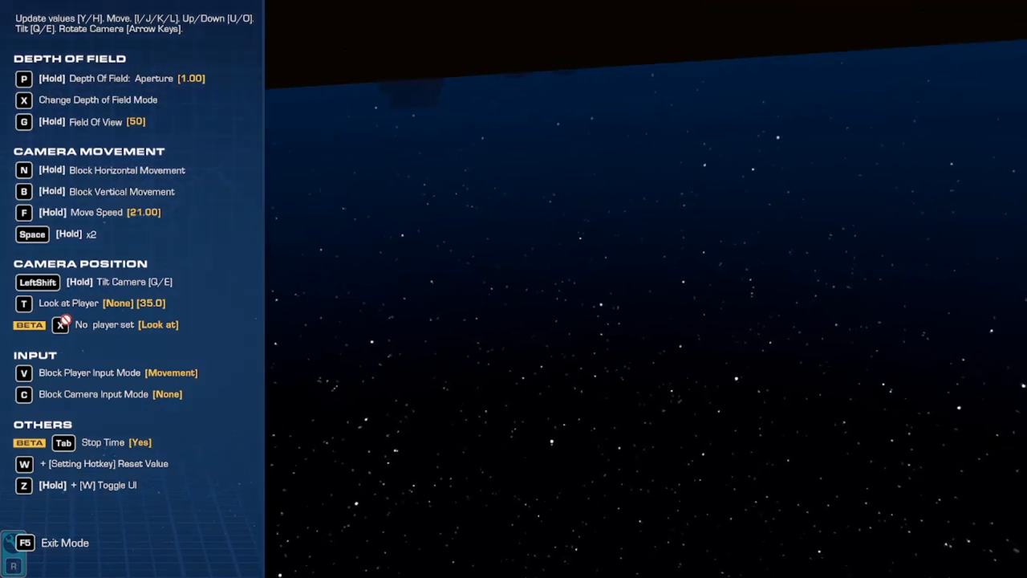
key("o")
key("o")
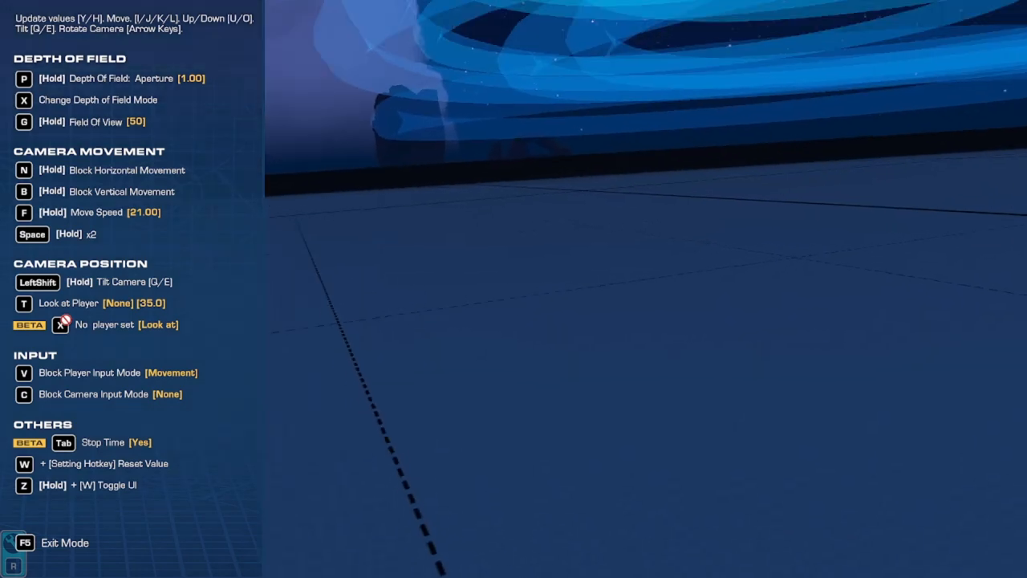
key("Up")
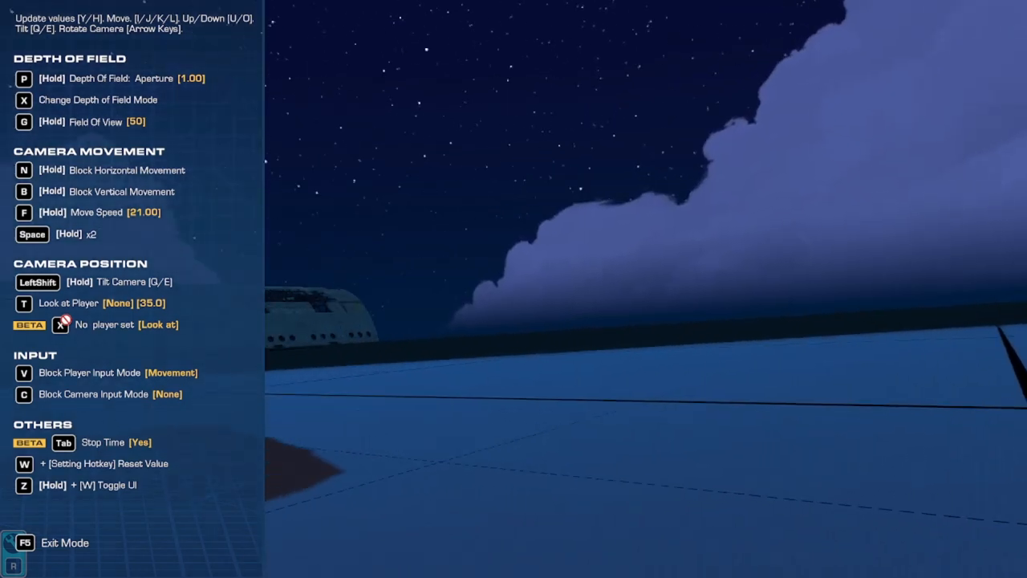
Frame the tractor-beam ship above its glowing spiral rings, then return to the vehicle view.
key("o")
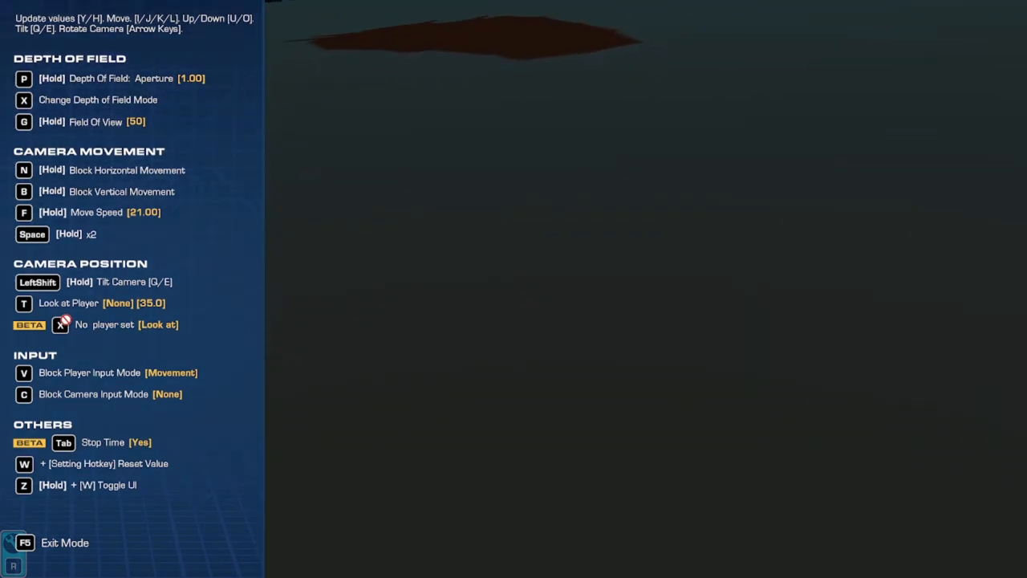
key("o")
key("i")
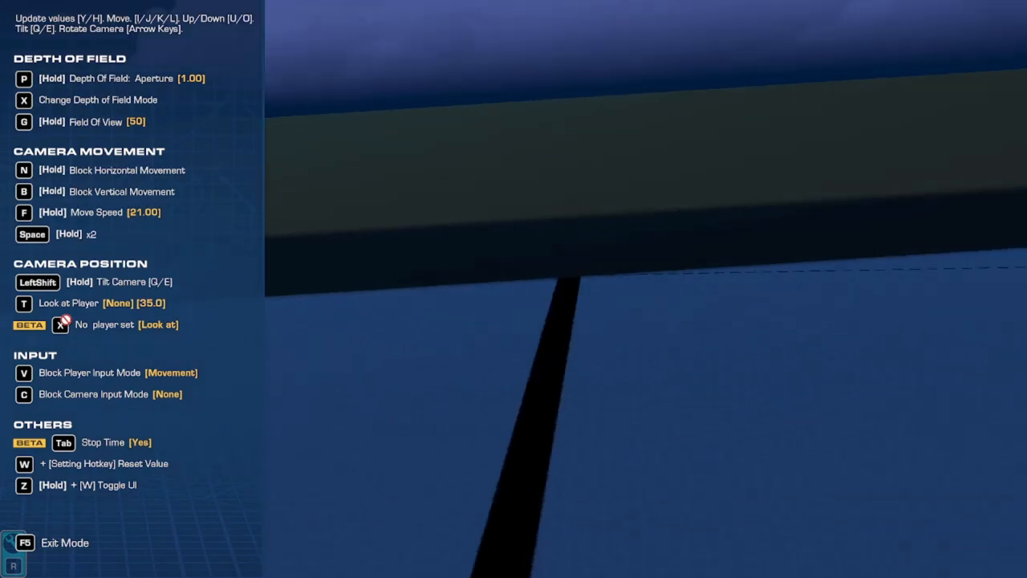
key("k")
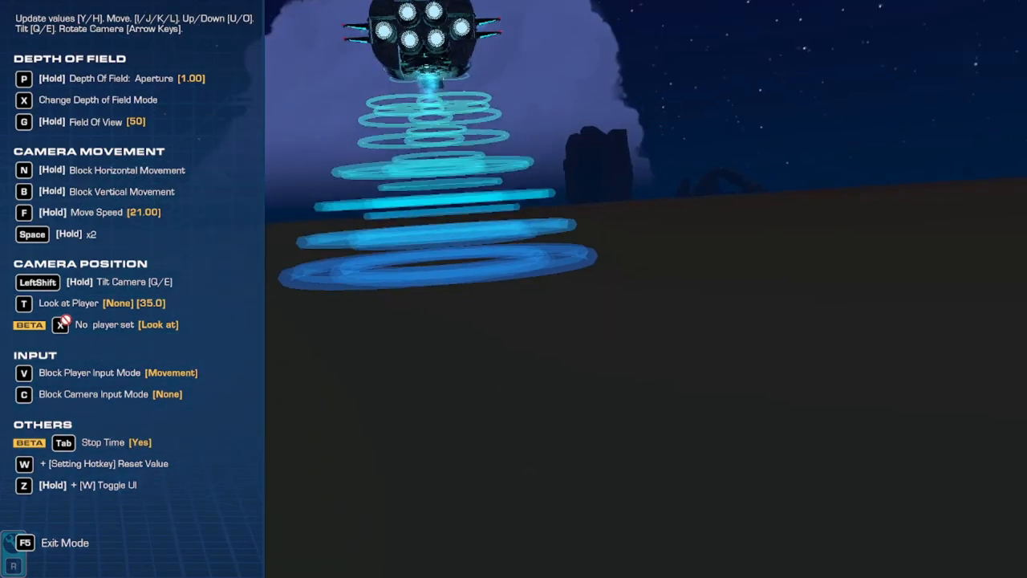
key("i")
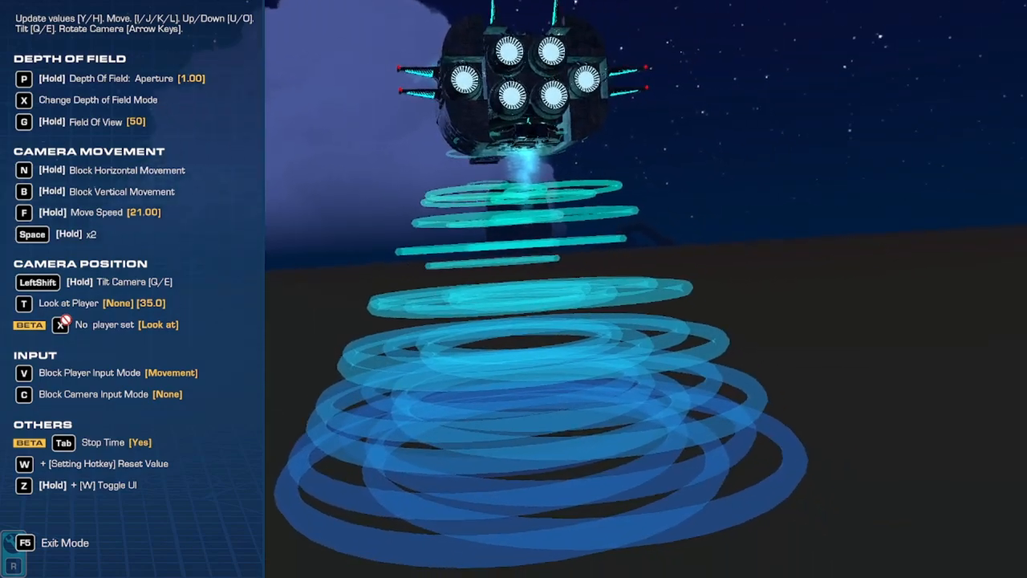
key("i")
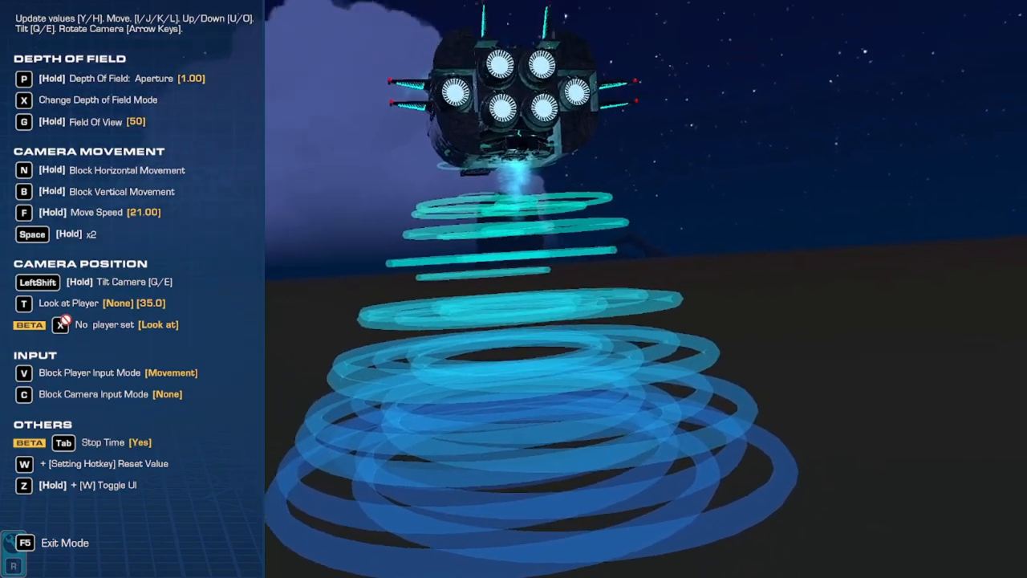
key("F5")
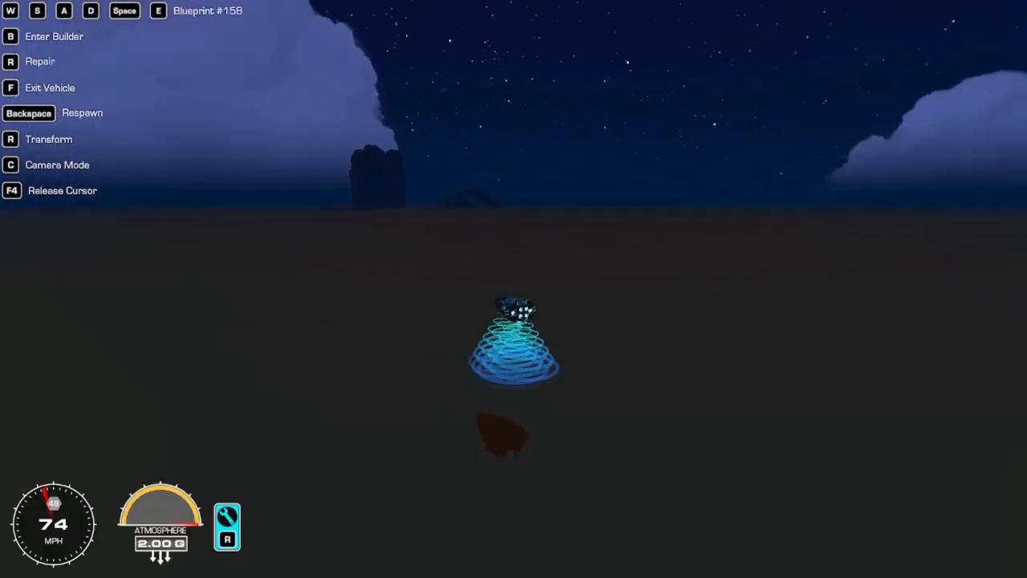
Speed the ship across the desert to the domed building and bring it up in the builder.
key("w")
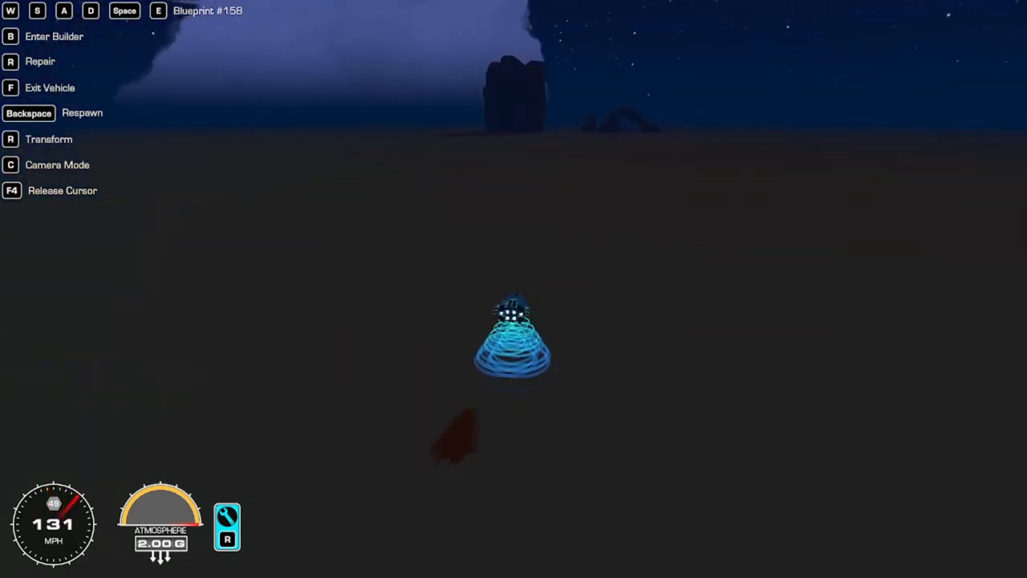
key("w")
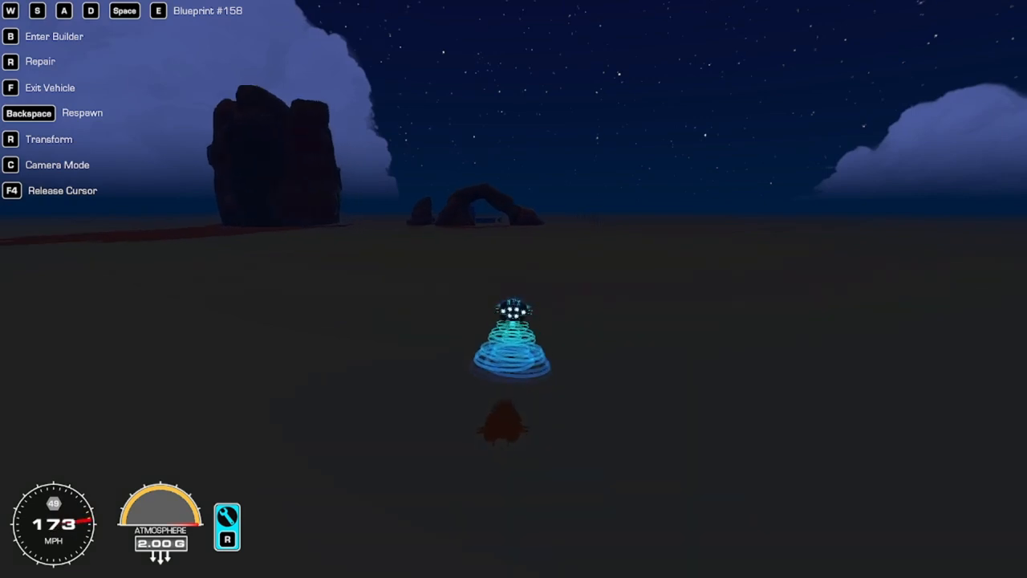
key("w")
key("w")
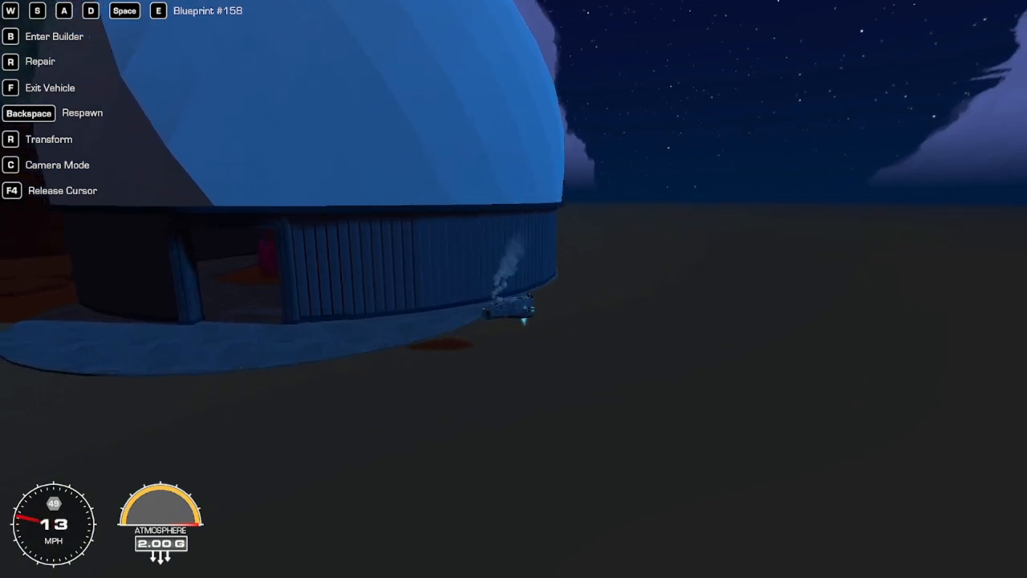
key("b")
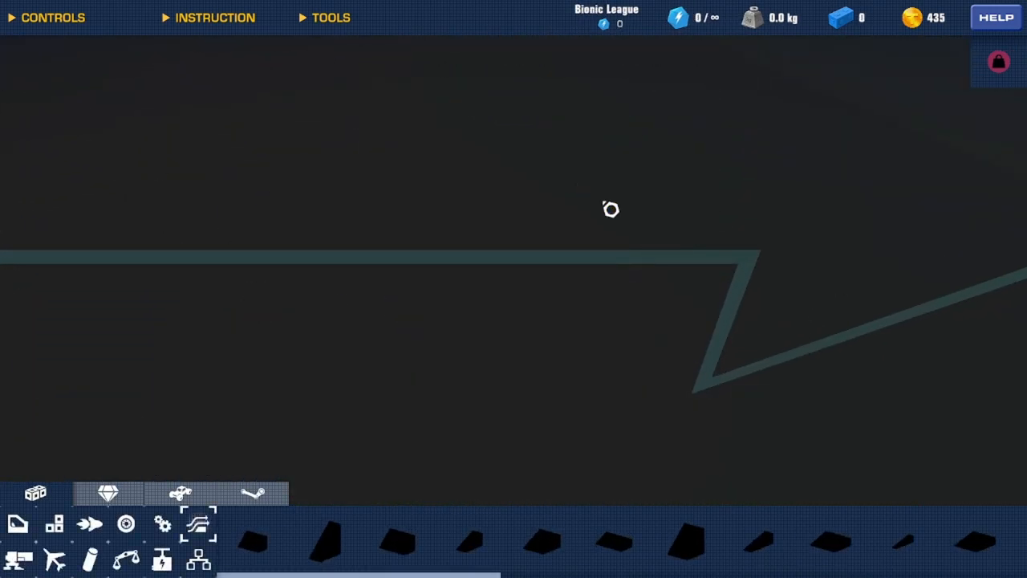
Leave the builder and walk the character in third-person toward the red crystals by the hangar.
key("b")
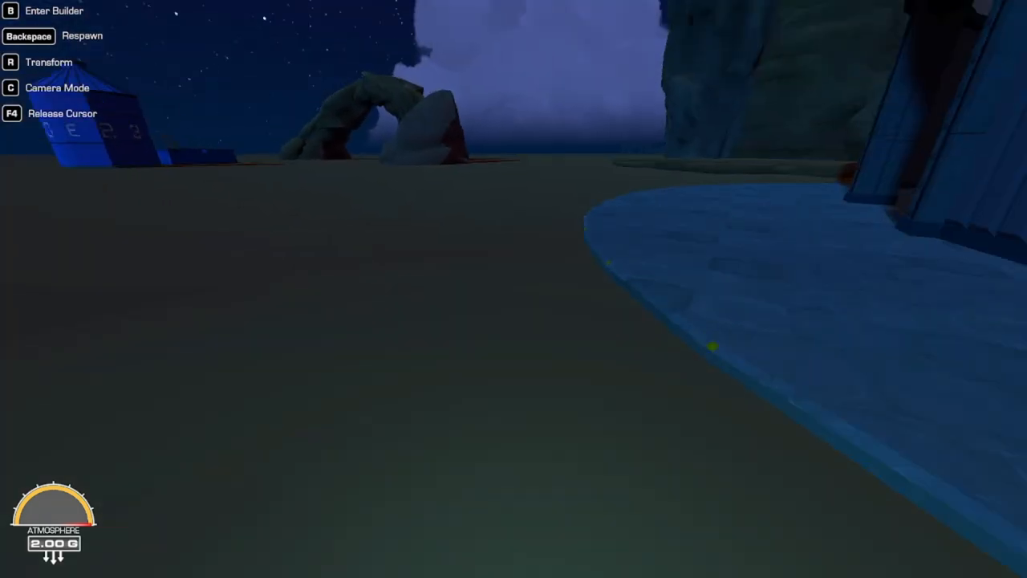
key("c")
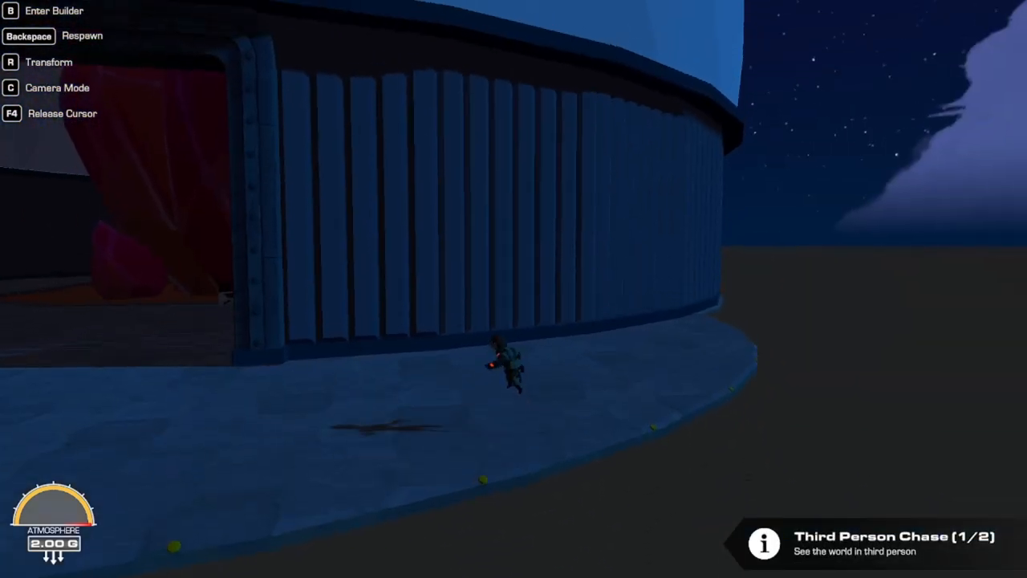
key("w")
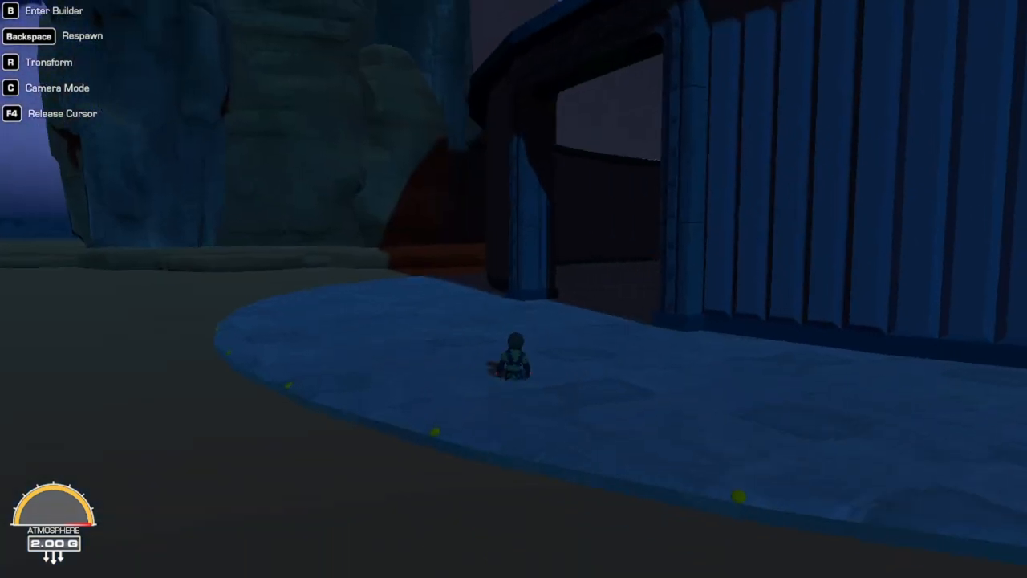
key("w")
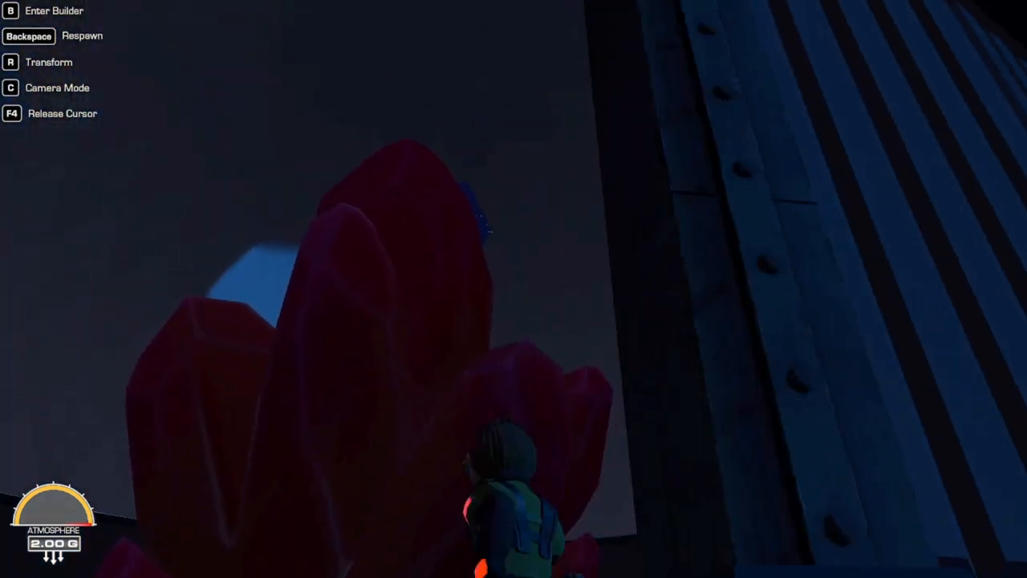
Walk past the red crystals inside the dome, briefly checking the first-person view.
key("w")
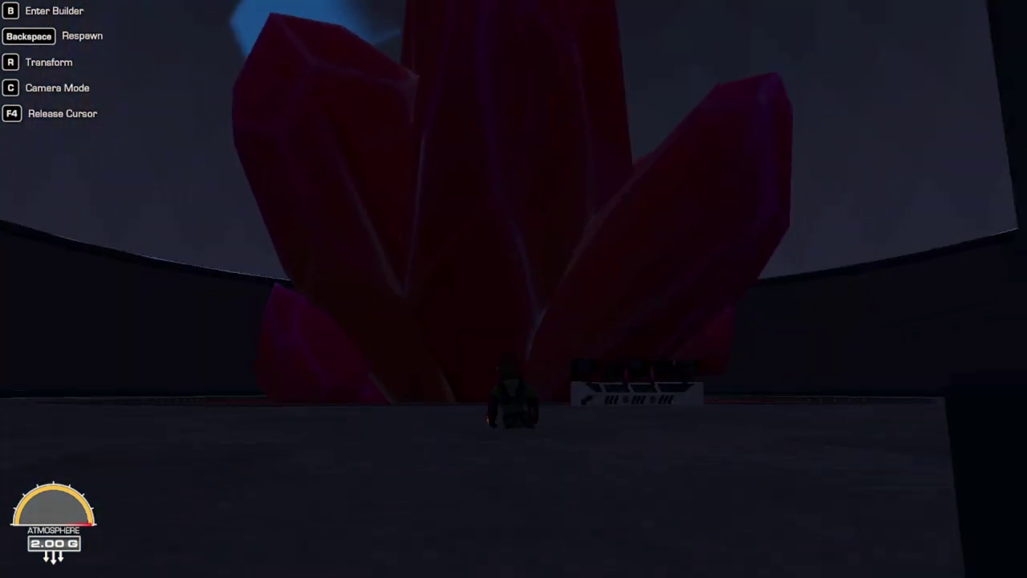
key("w")
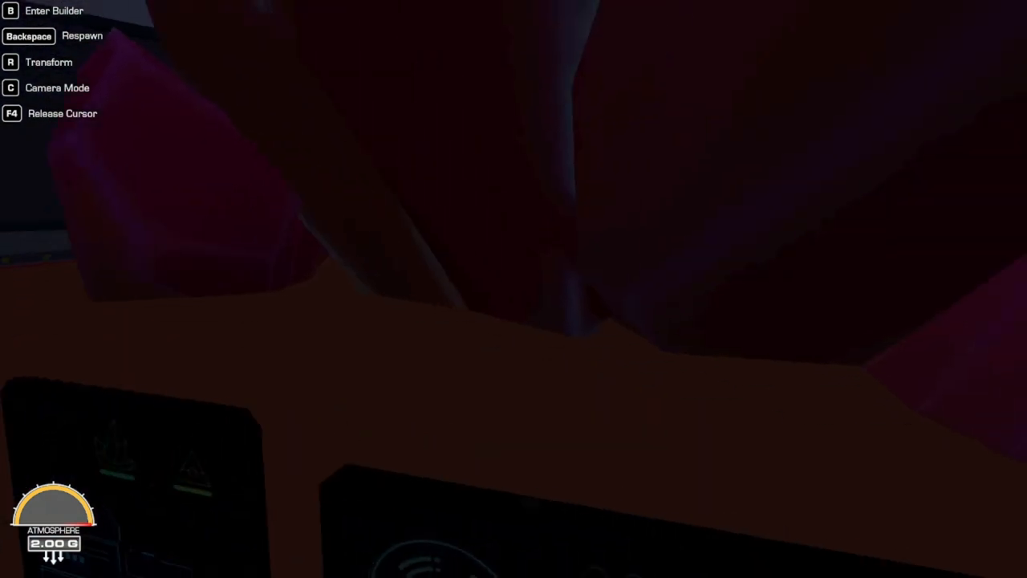
key("c")
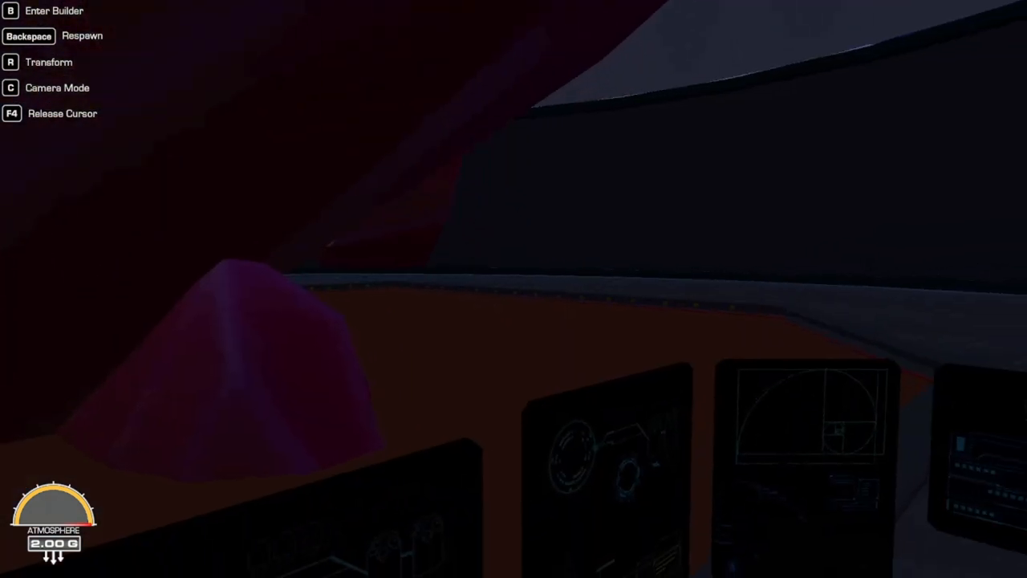
key("c")
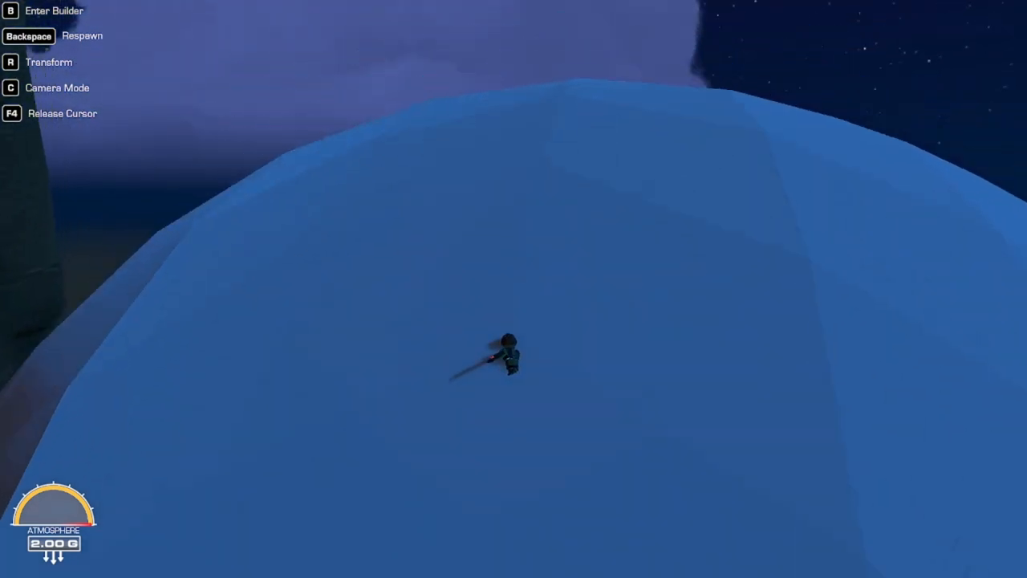
Jetpack onto the dome, run across its top and drop onto the red floor among the crystals.
key("space")
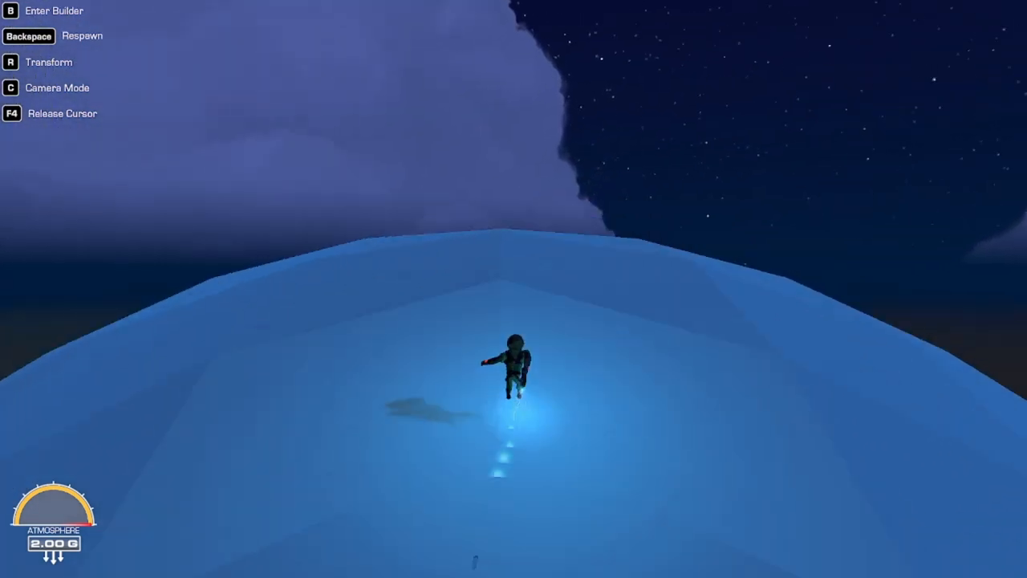
key("w")
key("w")
key("w")
key("w")
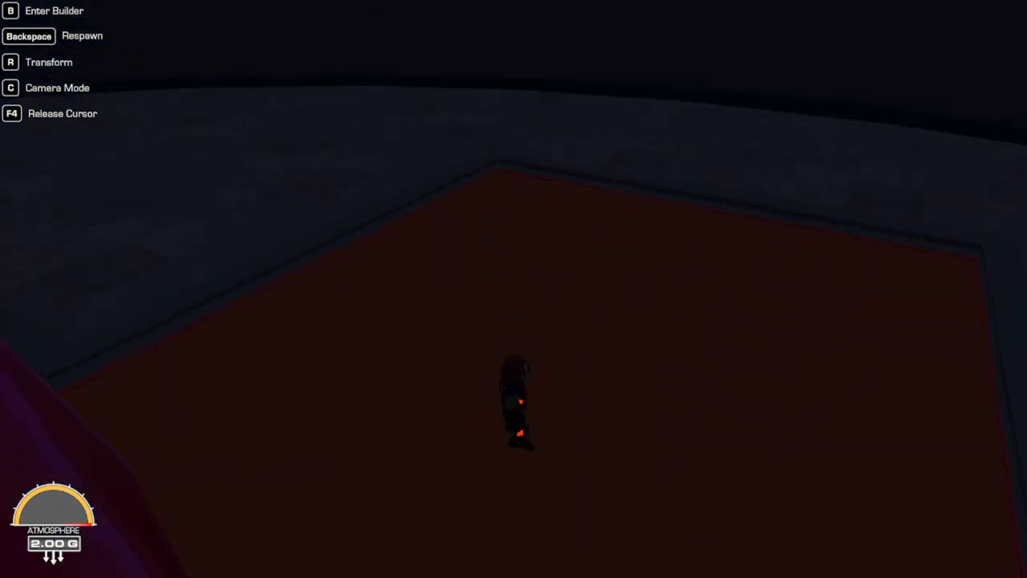
key("space")
key("w")
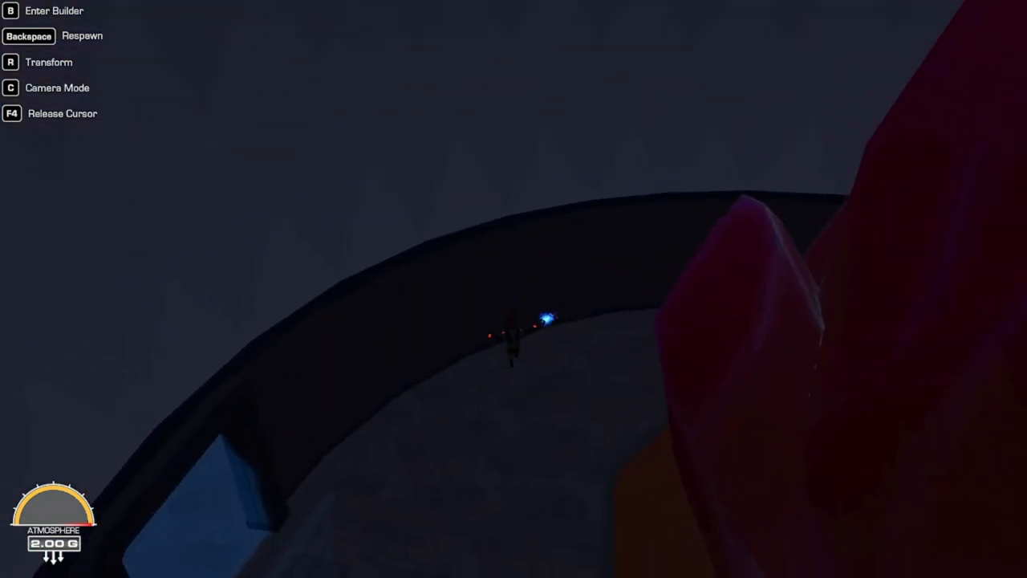
Jet up out of the dome, land on the curved wall and drop down to the outer platform.
key("space")
key("w")
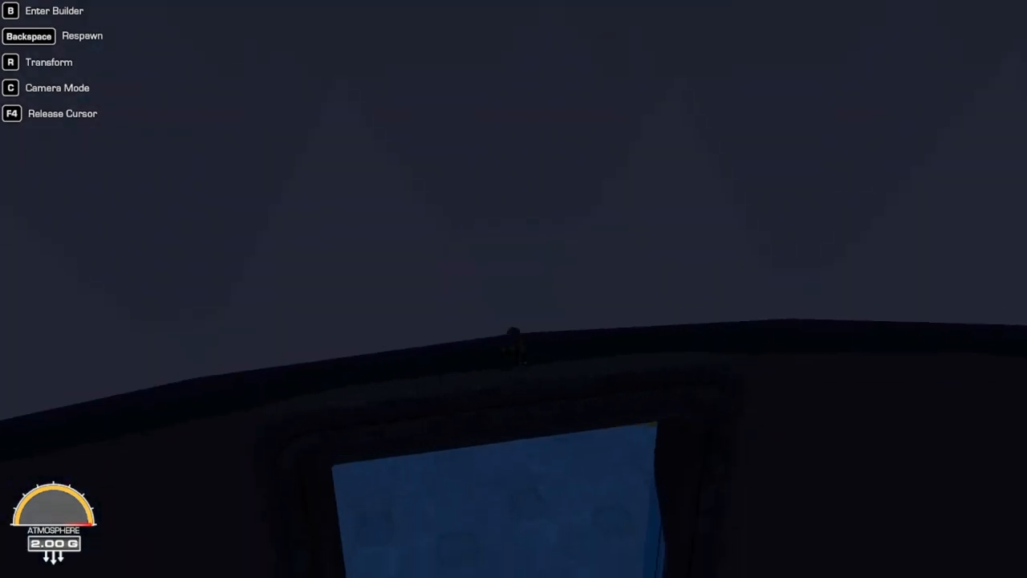
key("w")
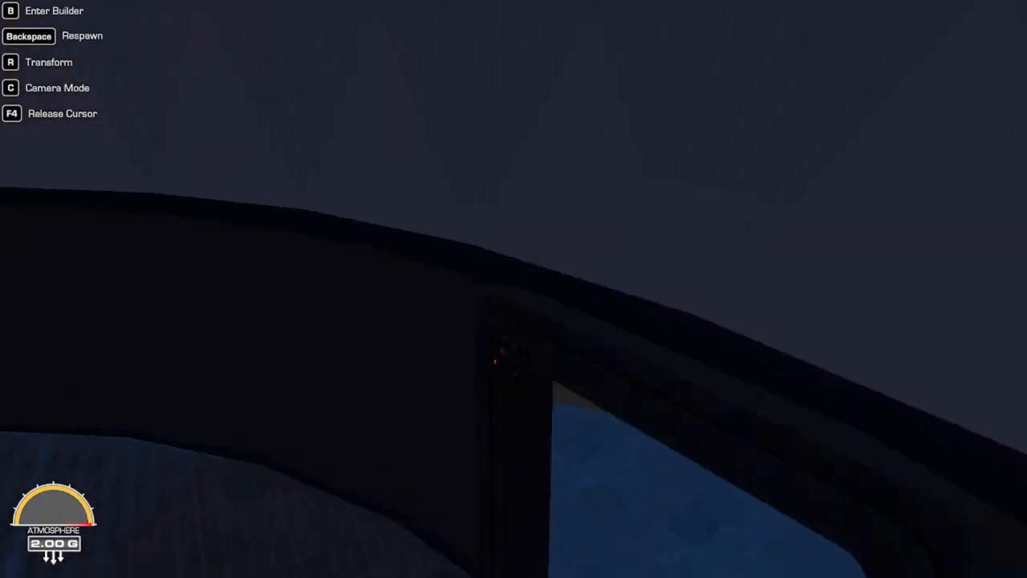
key("w")
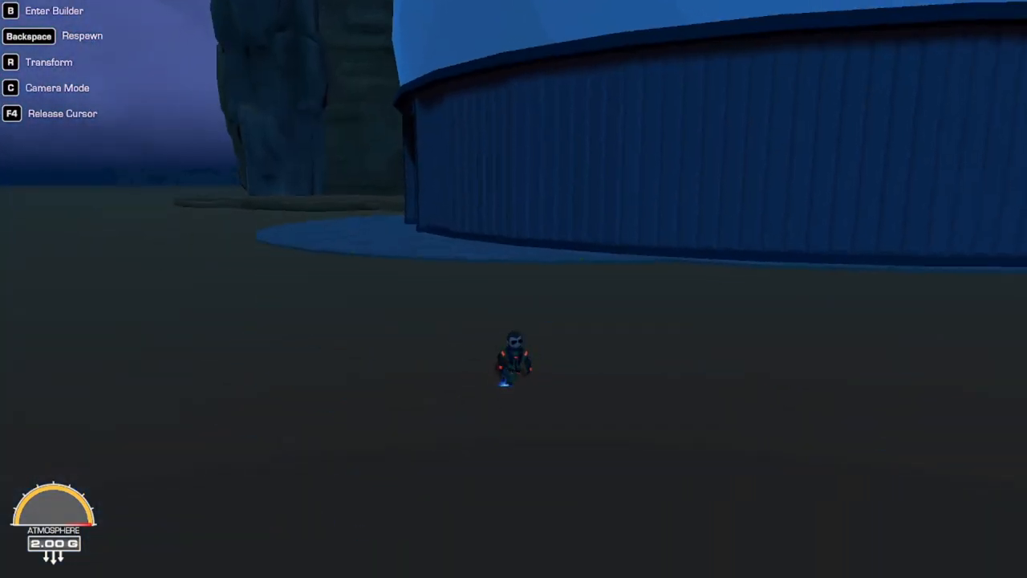
key("w")
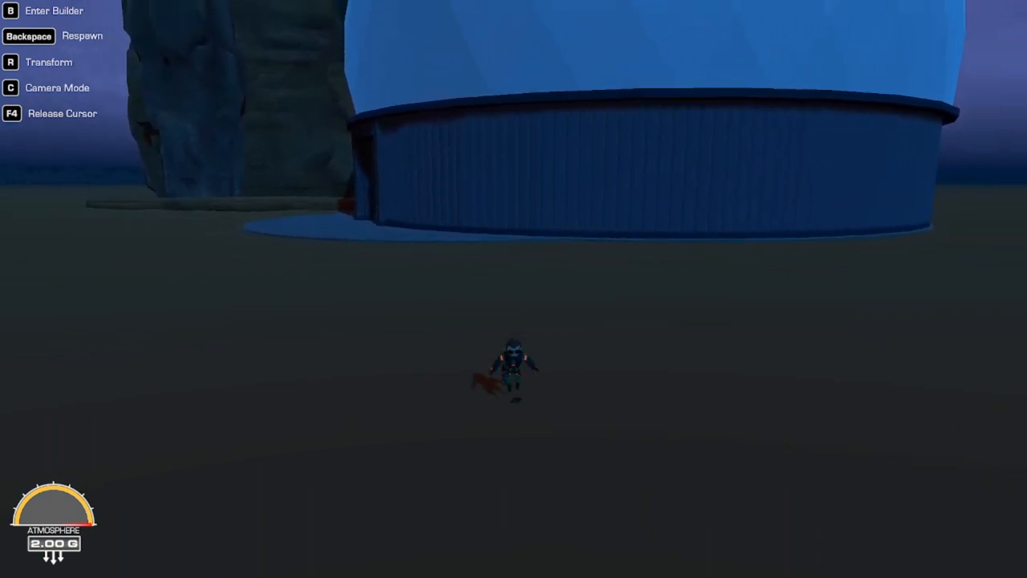
Walk and jetpack the character out across the open ground, looking around at the sky.
key("space")
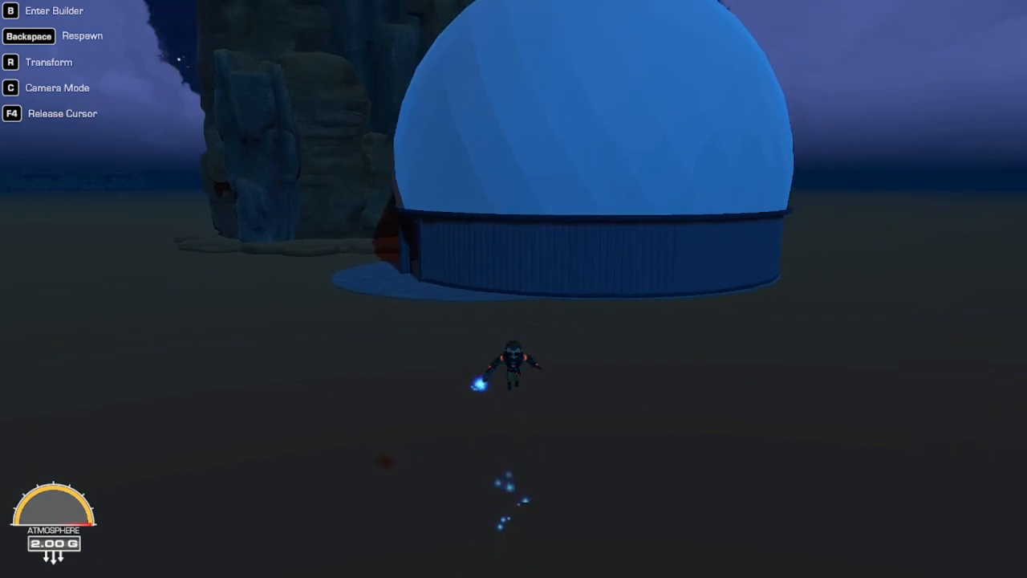
key("w")
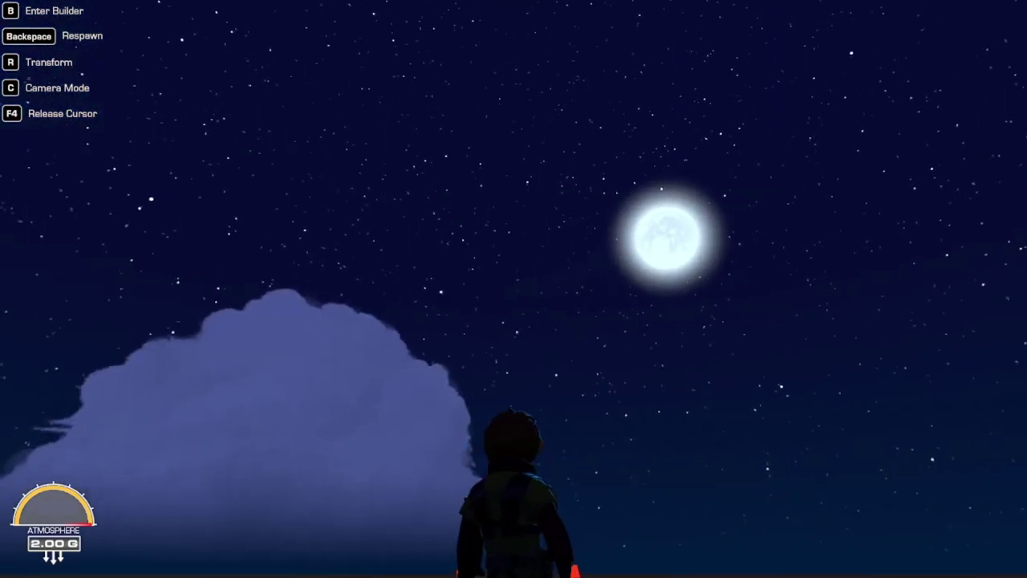
left_click_drag(514, 288, 513, 289)
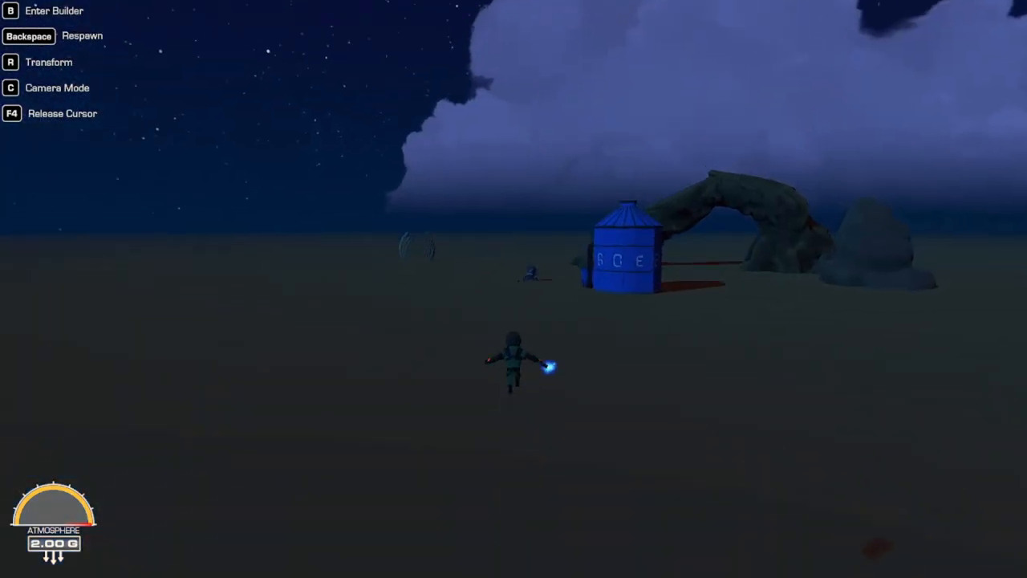
Pause and resume, then bring the large 85-block spaceship up in the builder.
key("Escape")
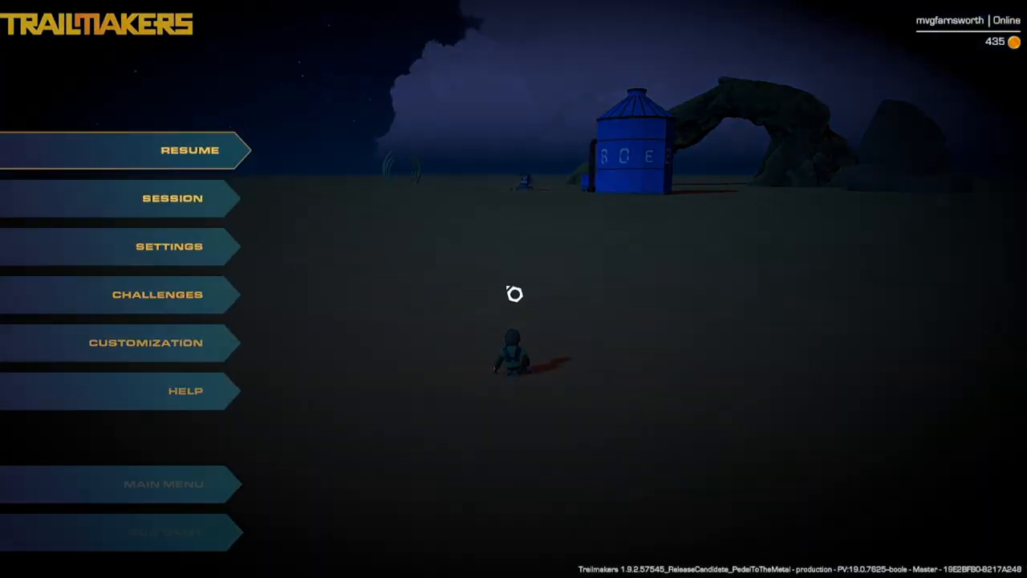
key("Escape")
key("b")
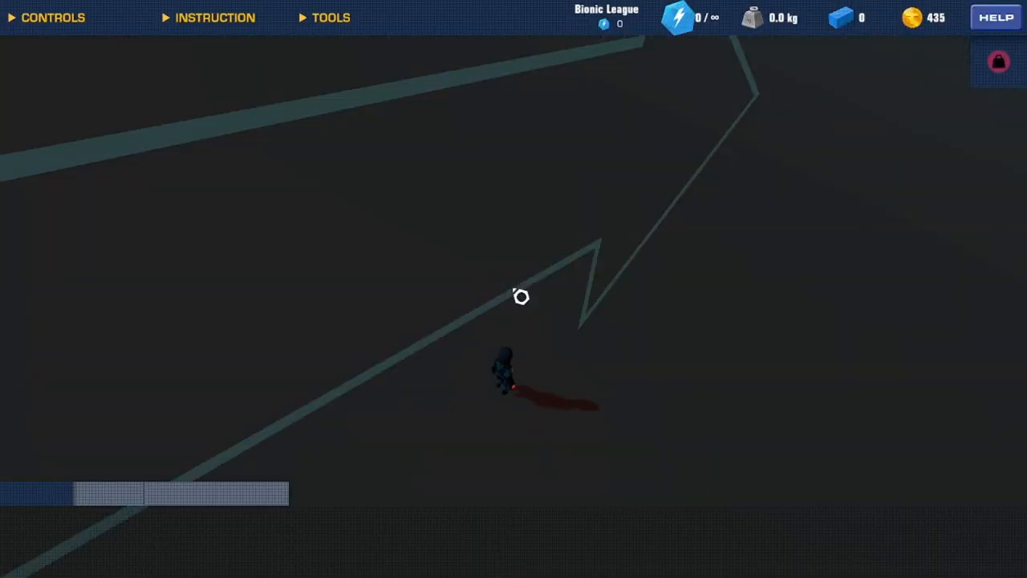
key("b")
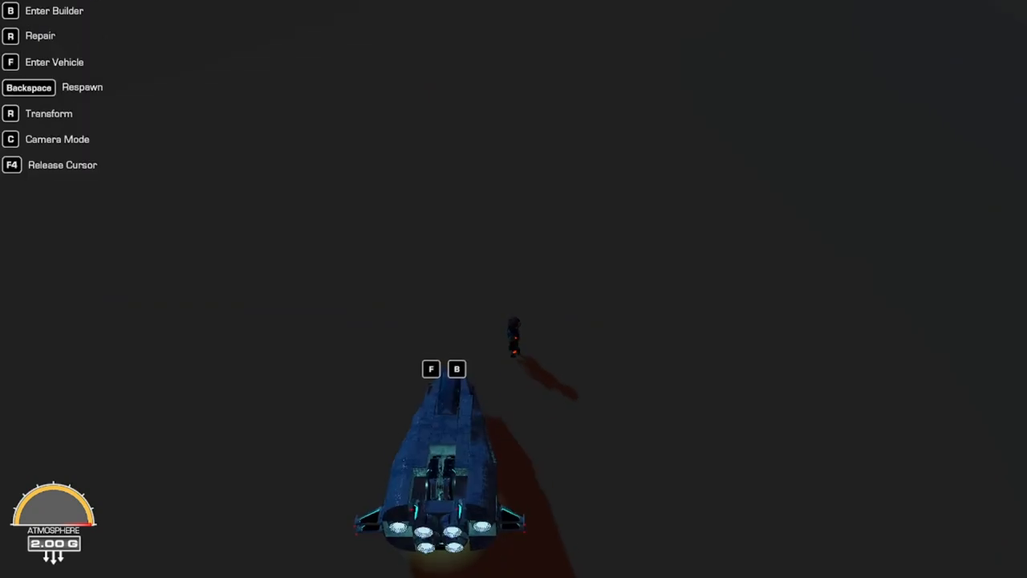
key("b")
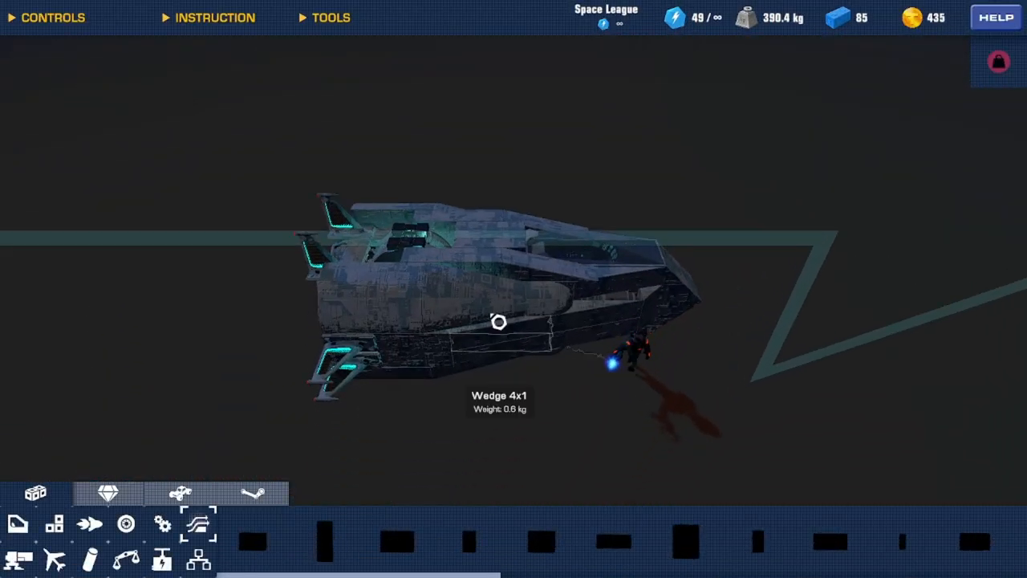
Inspect blocks around the ship, then select and delete the tractor beam blocks beneath it.
left_click(430, 244)
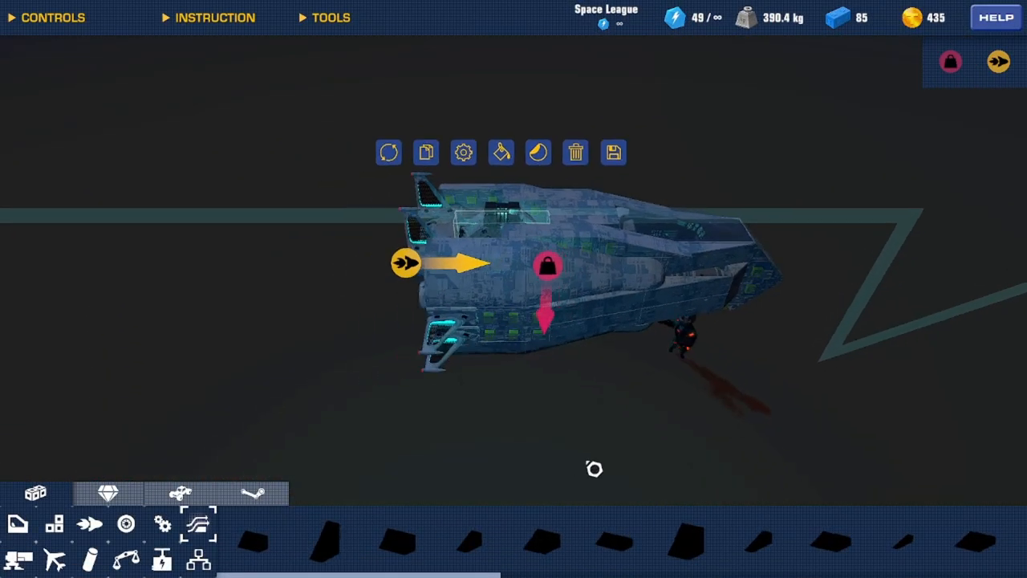
scroll(527, 313, "up", 3)
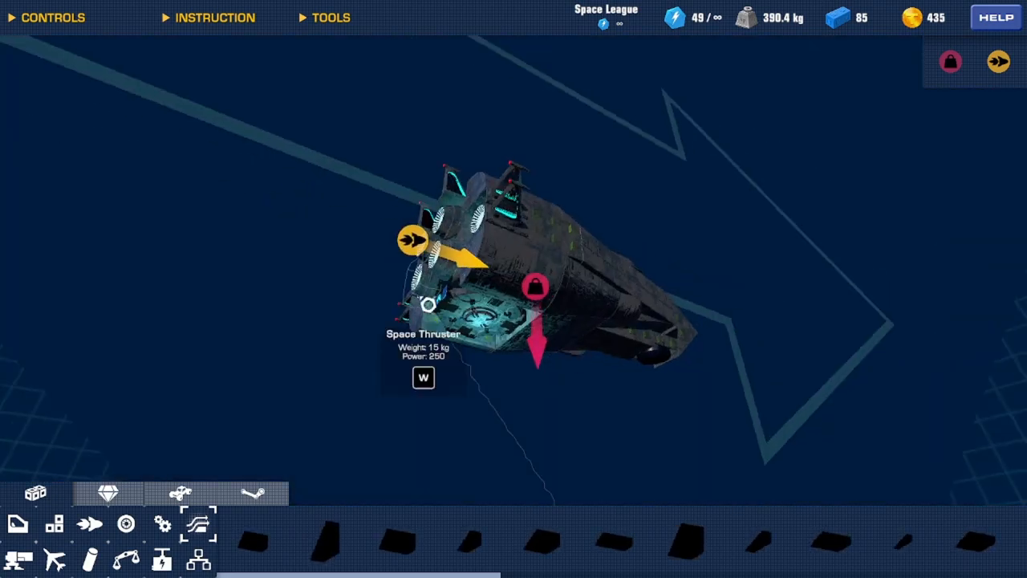
scroll(527, 312, "up", 3)
left_click(718, 421)
left_click_drag(718, 420, 966, 414)
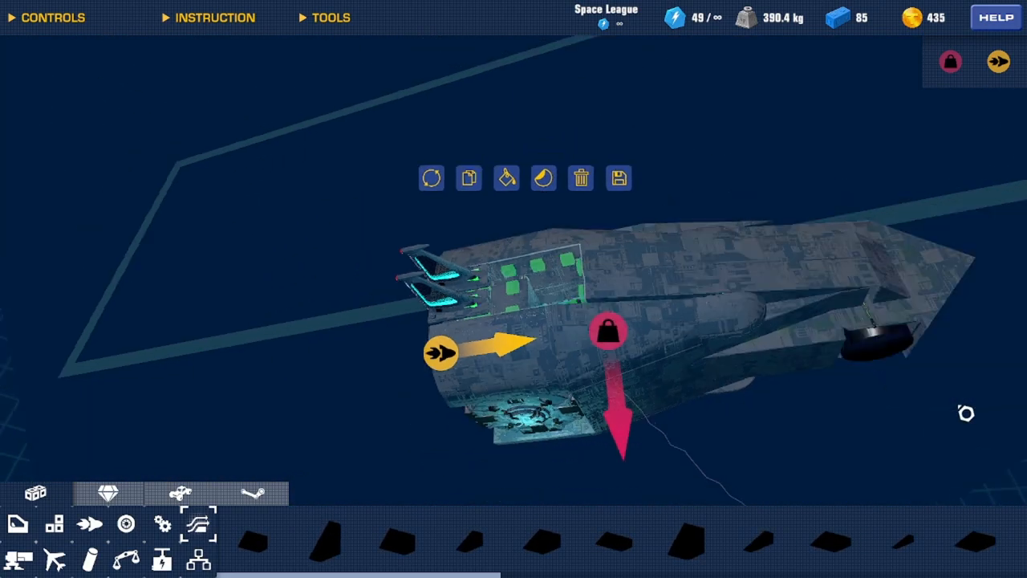
left_click_drag(892, 348, 498, 267)
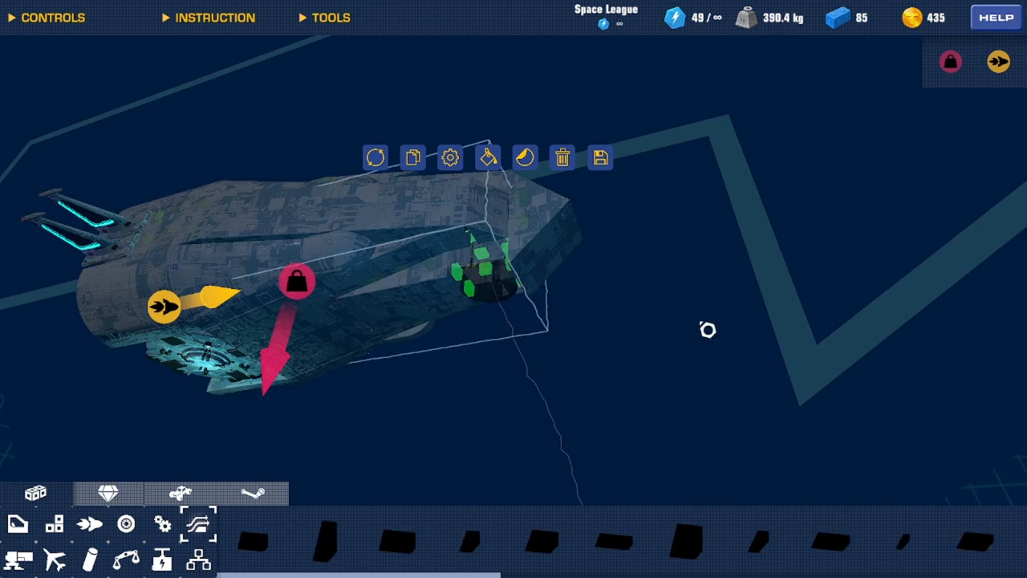
mouse_move(708, 330)
left_mouse_down()
mouse_move(665, 417)
mouse_move(506, 396)
mouse_move(171, 382)
left_mouse_up()
left_click(282, 395)
left_click(361, 351)
mouse_move(360, 350)
left_mouse_down()
mouse_move(418, 329)
mouse_move(568, 396)
left_mouse_up()
left_click(488, 320)
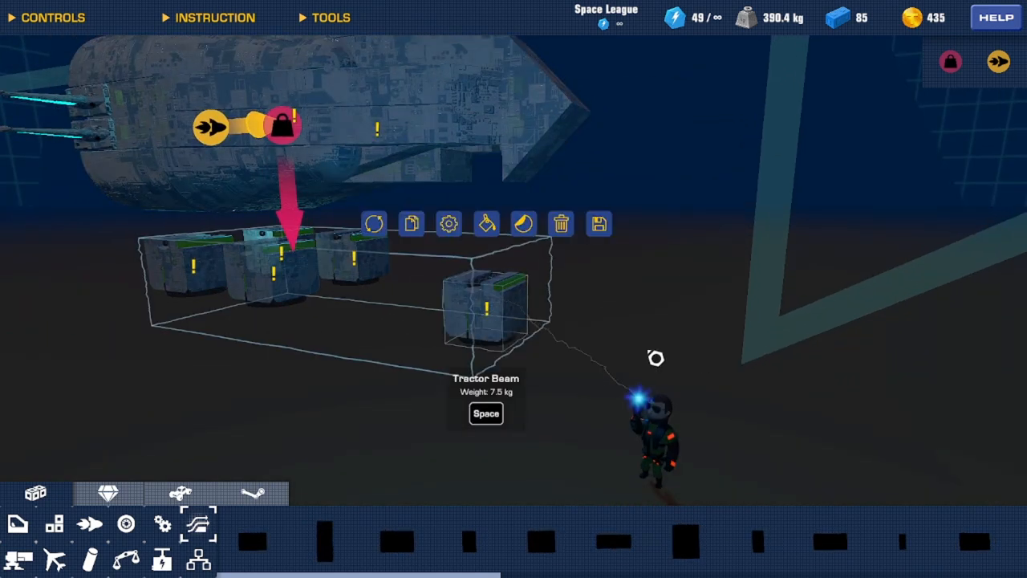
key("Delete")
Inspect the hover block inside the ship from several angles, then spawn the ship into the world.
right_click(704, 363)
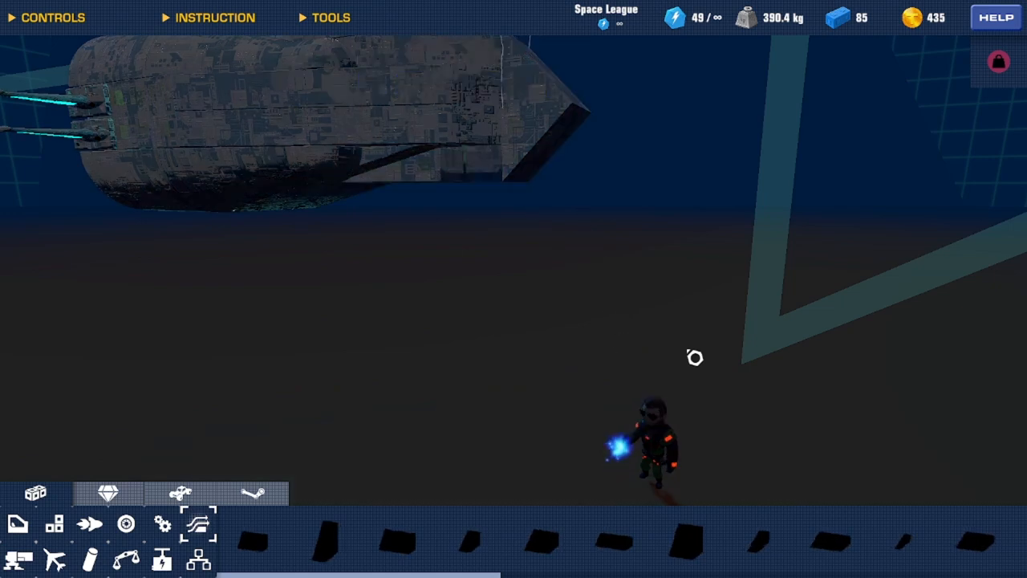
scroll(704, 363, "down", 5)
left_click_drag(673, 329, 616, 341)
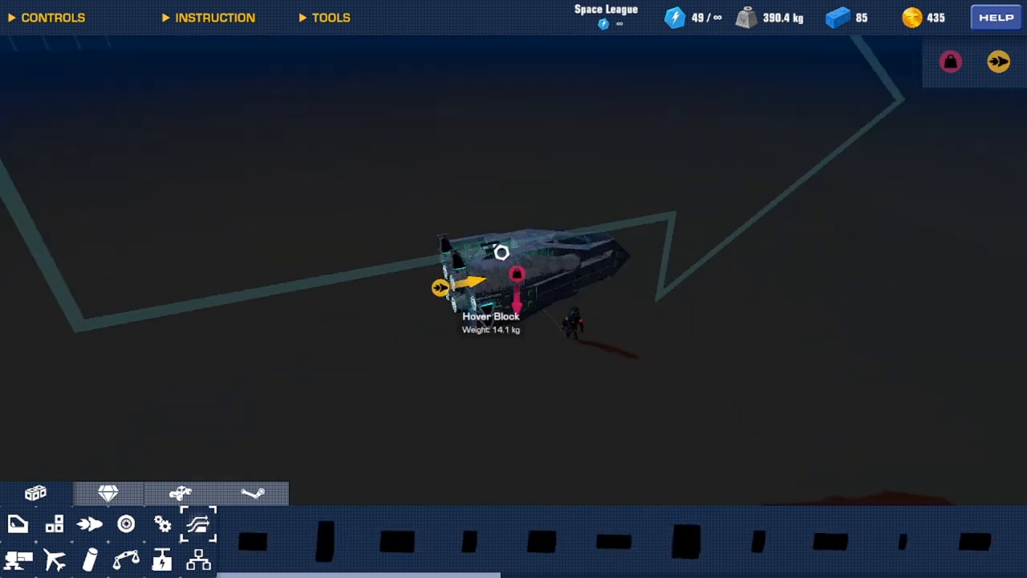
left_click(500, 253)
scroll(514, 289, "up", 8)
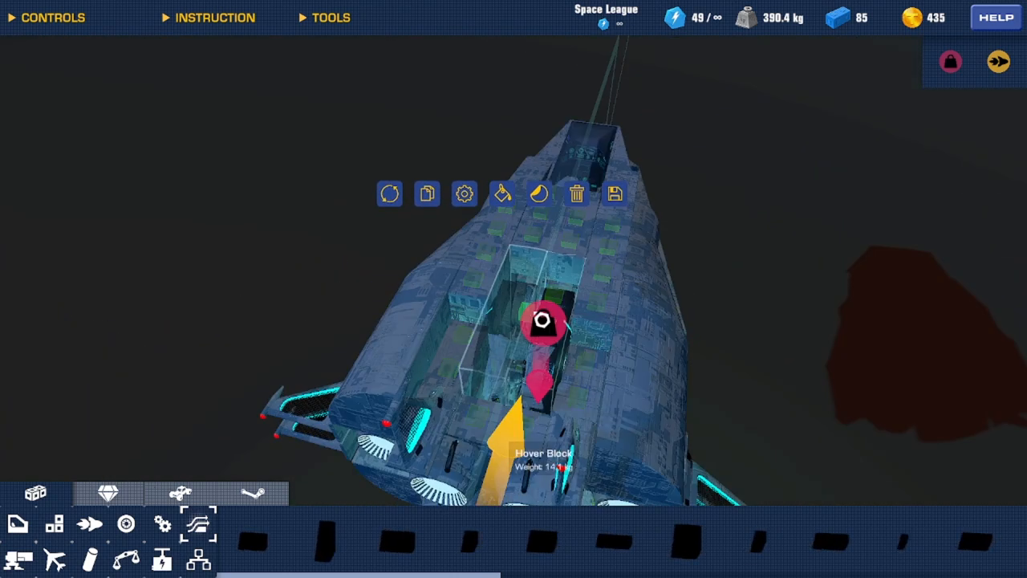
left_click(893, 299)
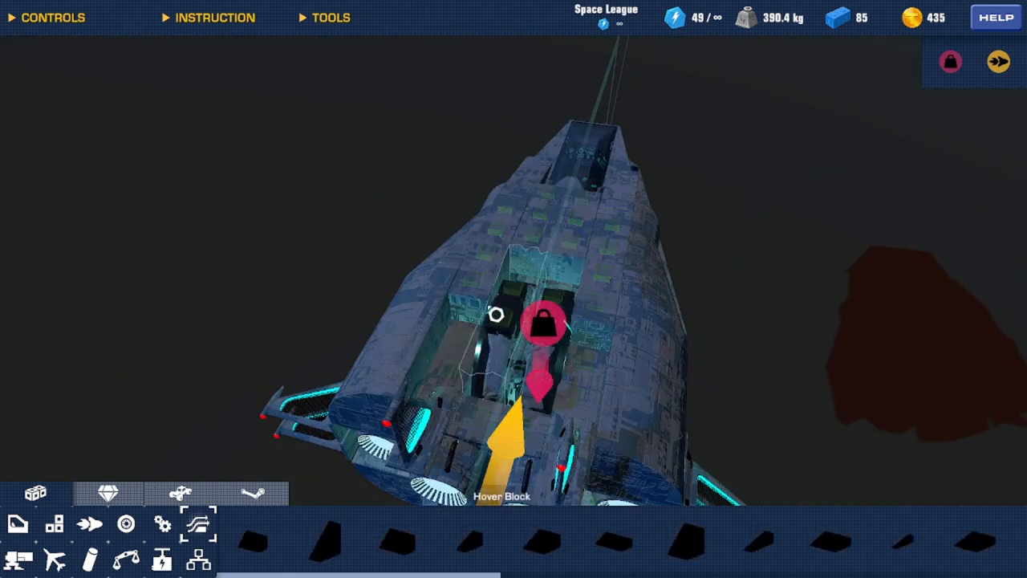
left_click(495, 314)
left_click_drag(879, 297, 629, 137)
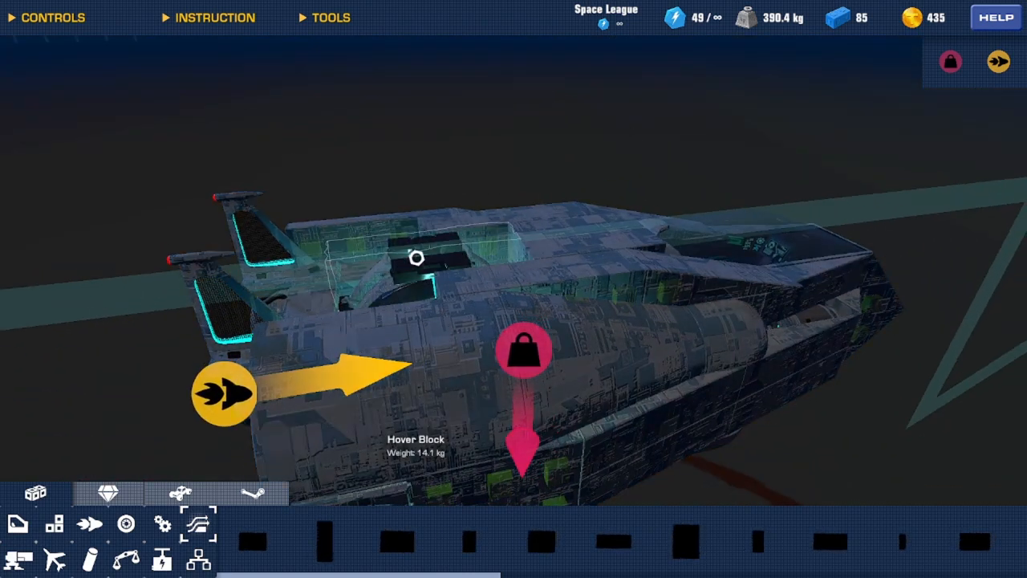
mouse_move(402, 262)
left_mouse_down()
mouse_move(666, 353)
mouse_move(875, 276)
mouse_move(612, 292)
left_mouse_up()
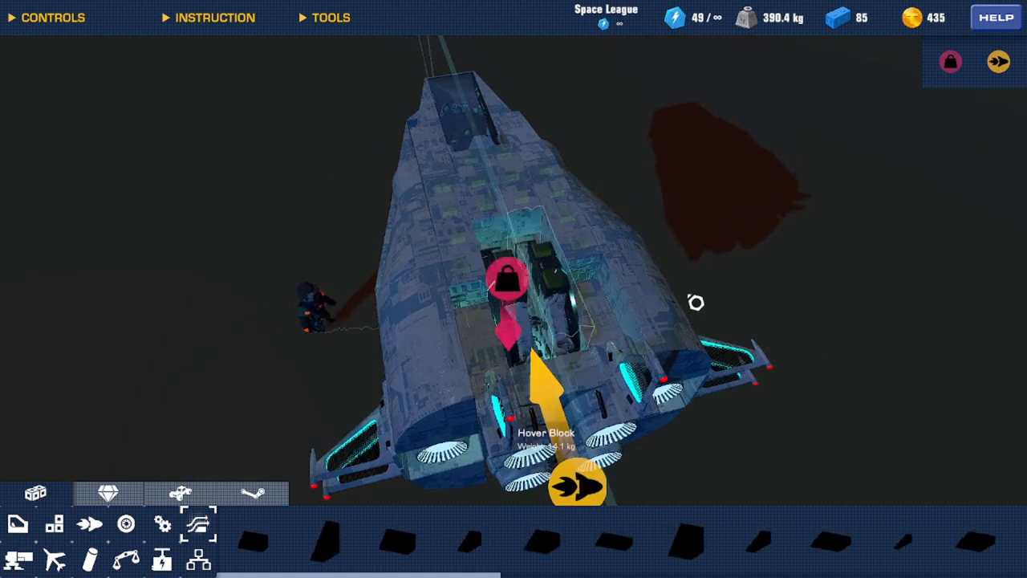
left_click_drag(700, 302, 586, 306)
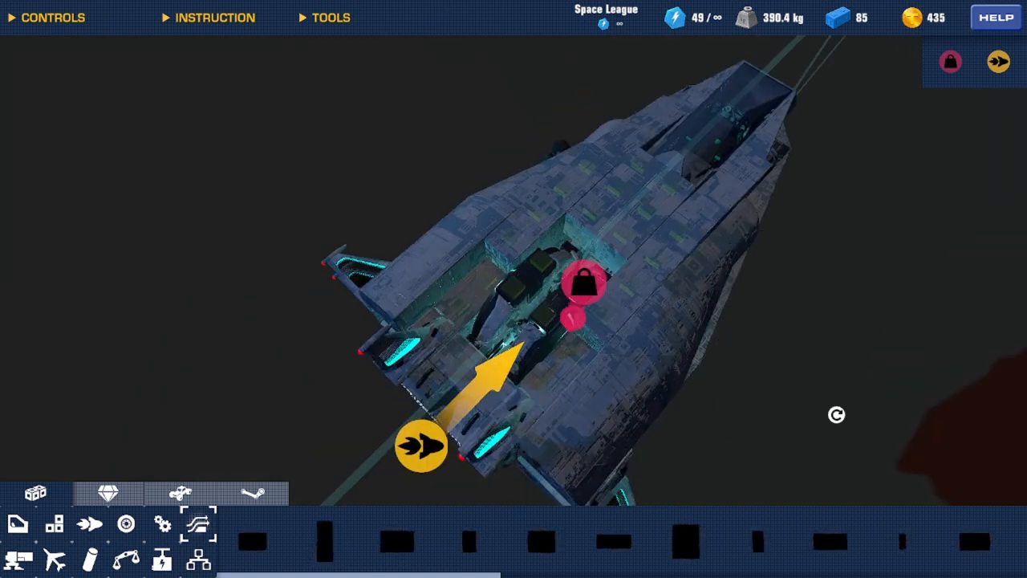
key("b")
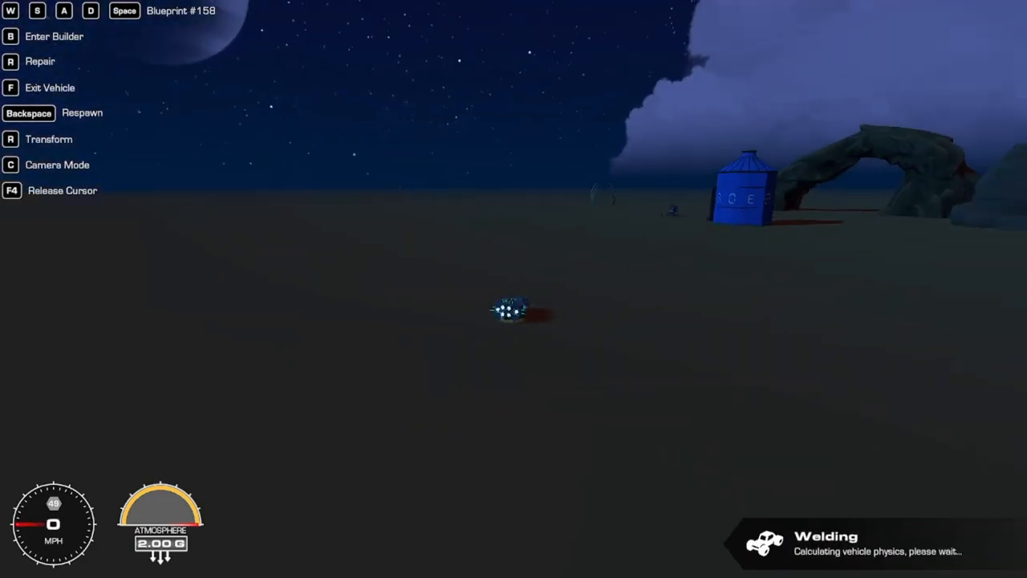
Fly the hover vehicle toward and past the rock arch, varying its speed over the terrain.
key("w")
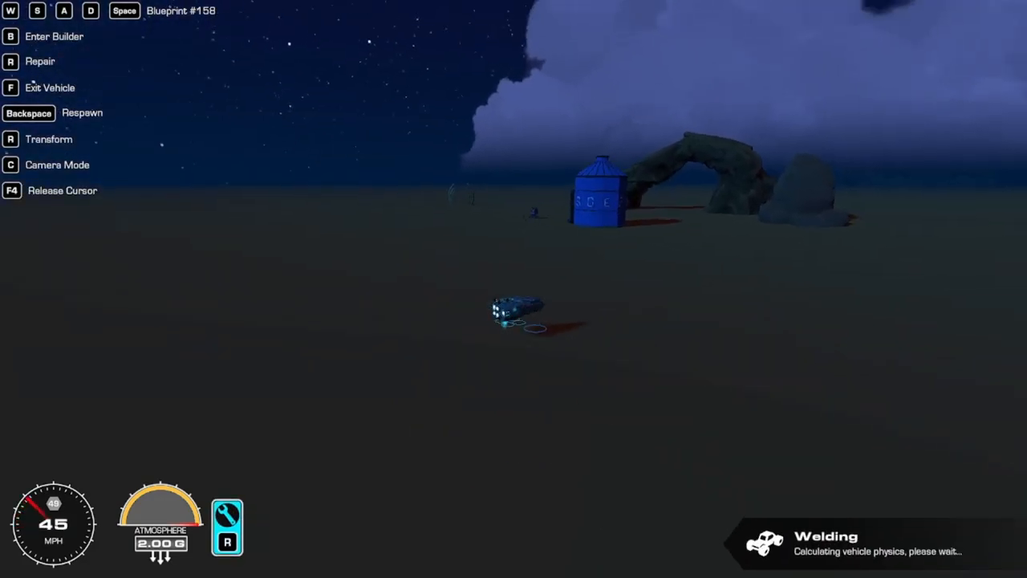
key("w")
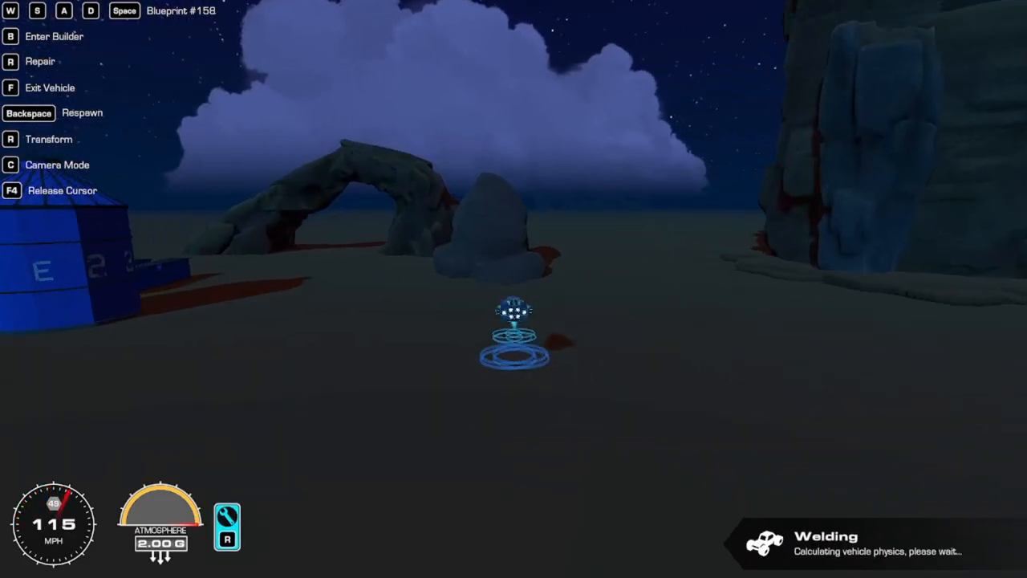
key("w")
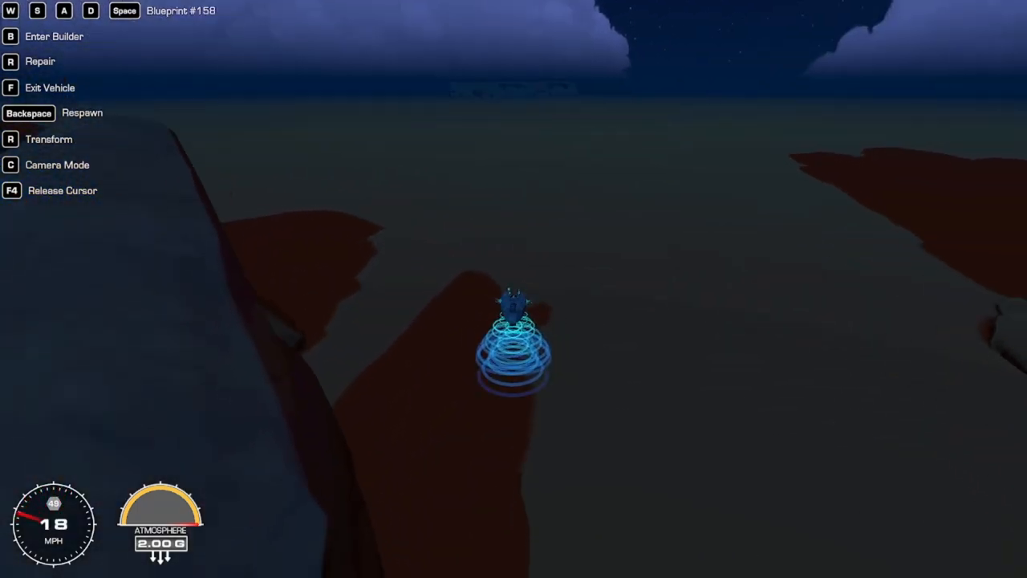
key("w")
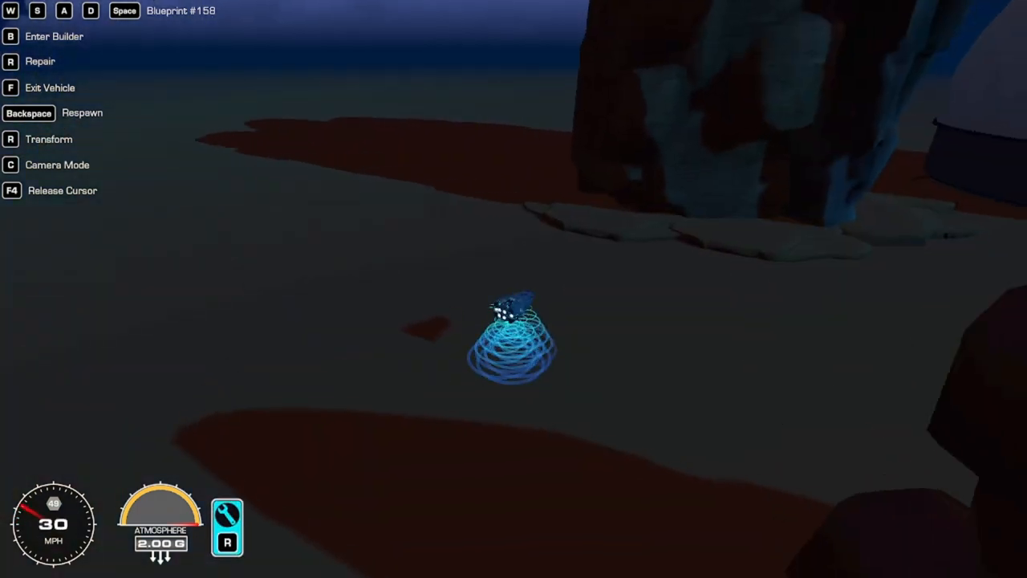
key("w")
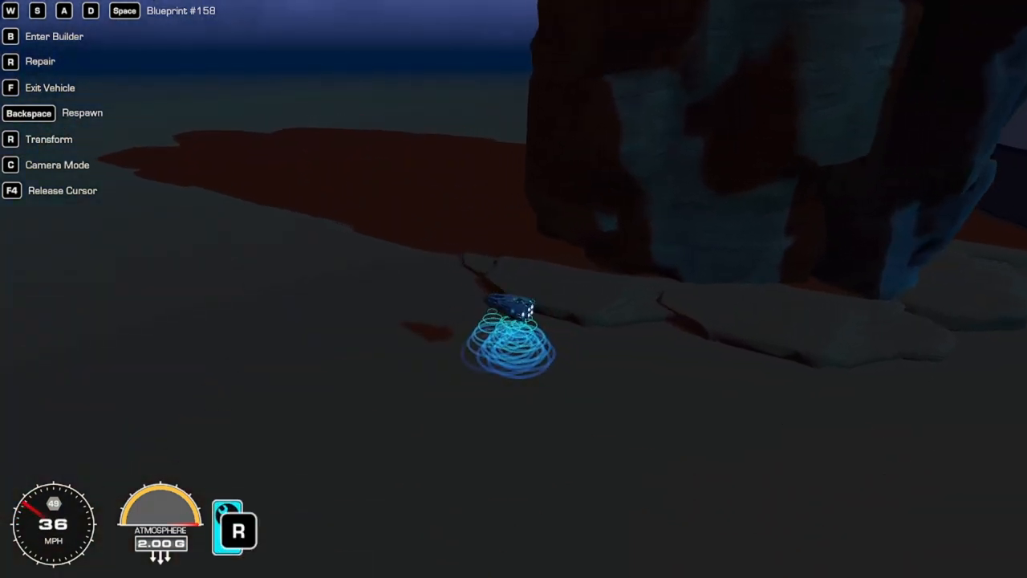
key("w")
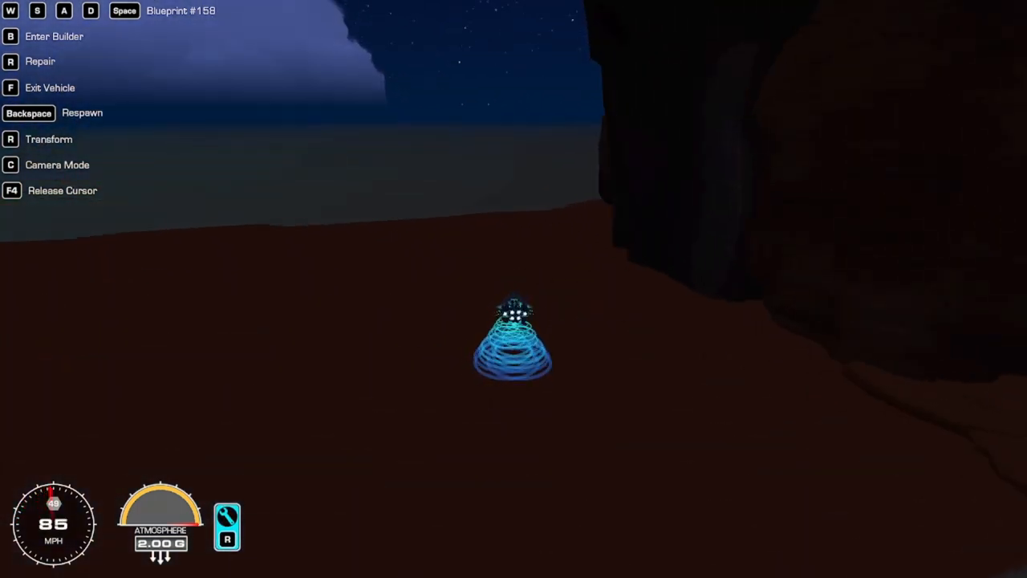
Circle the domed building, swing past the silo and containers, then turn back toward the dome.
key("w")
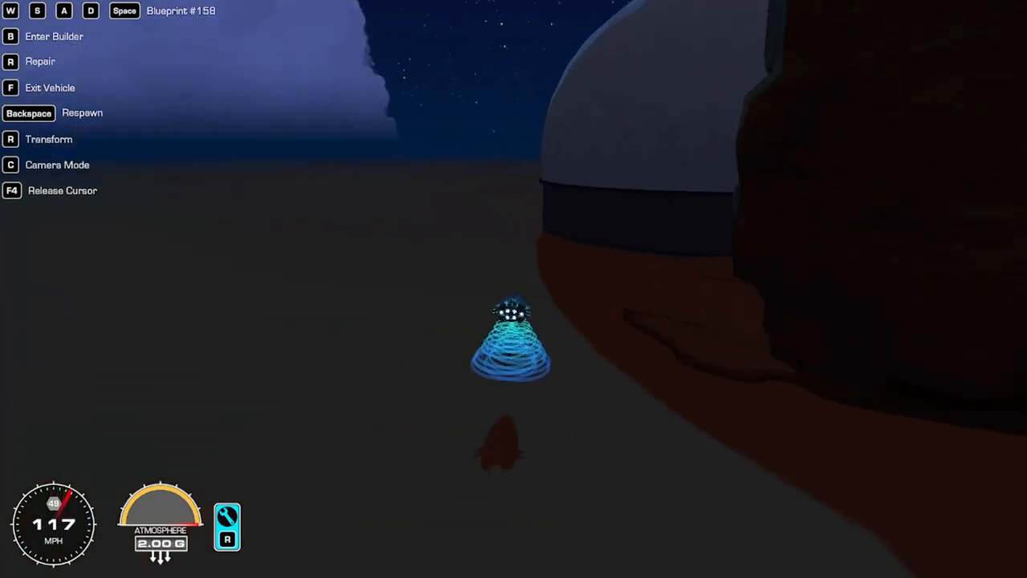
key("w")
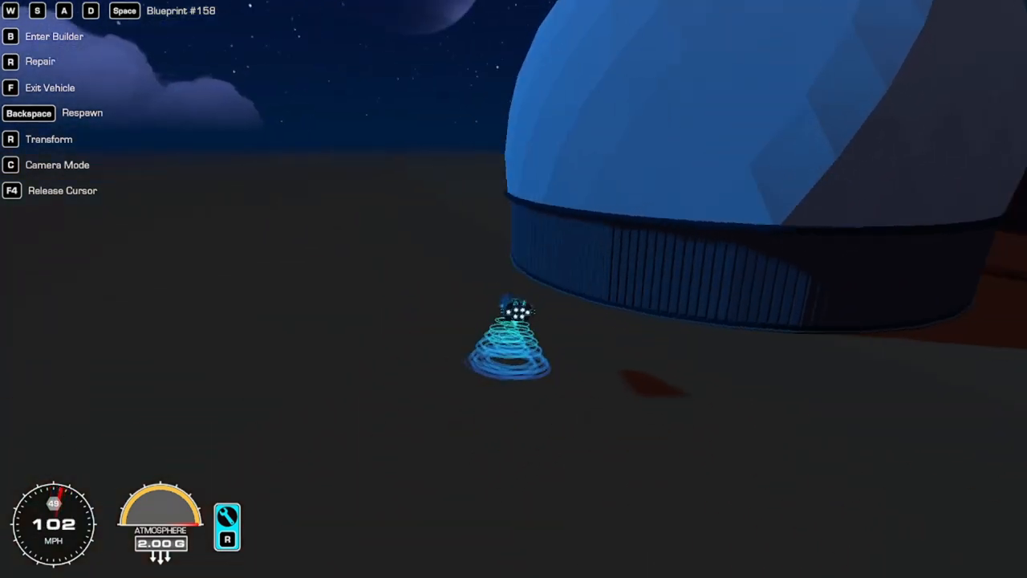
key("w")
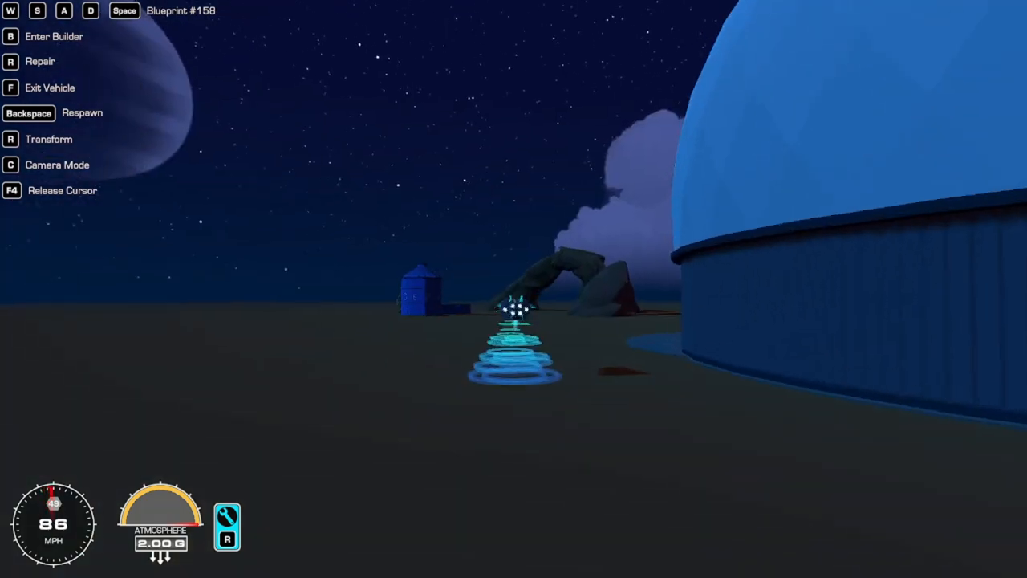
key("w")
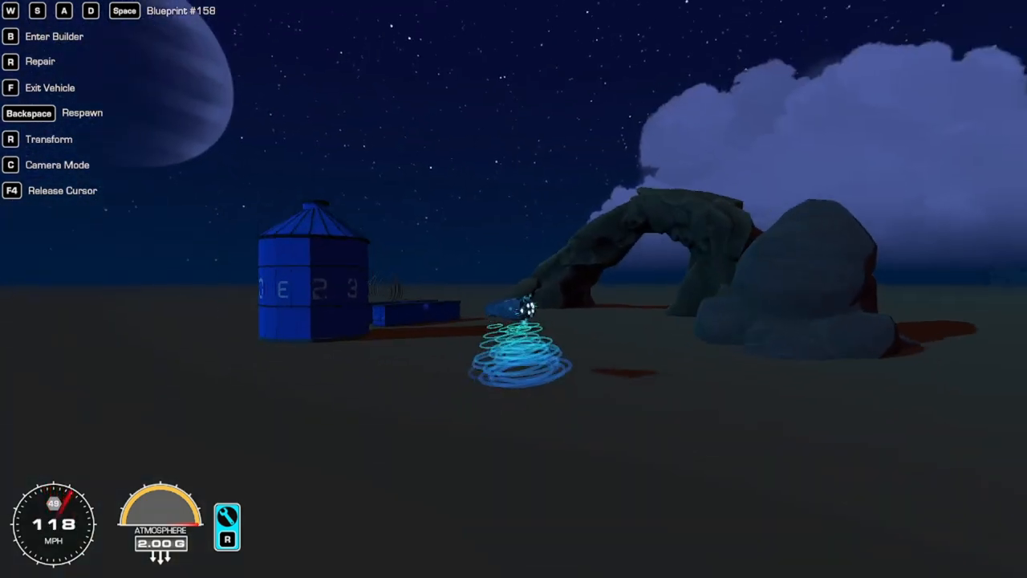
key("w")
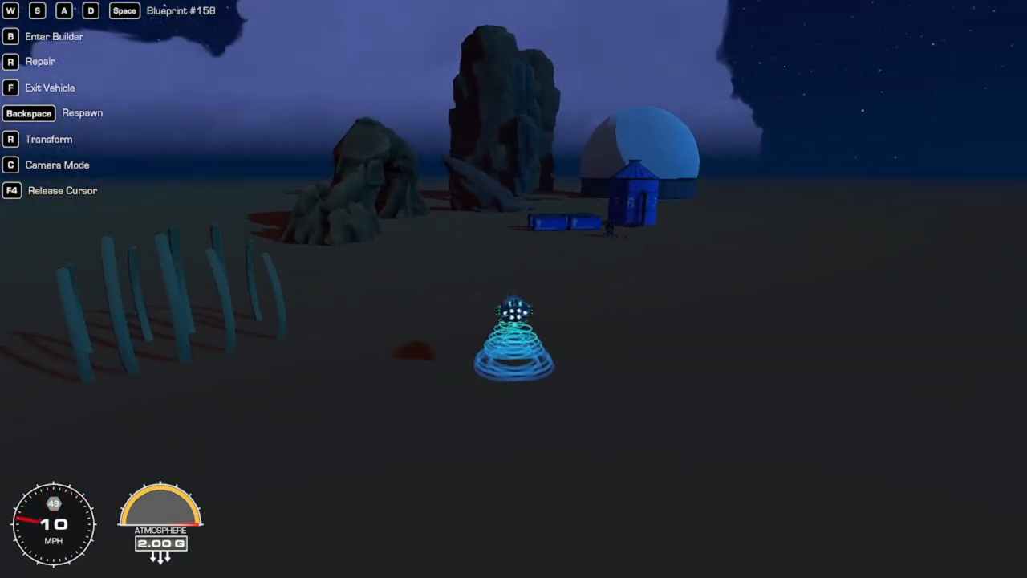
Circle the hover vehicle around the blue silo and containers, bringing the dome into view.
key("w")
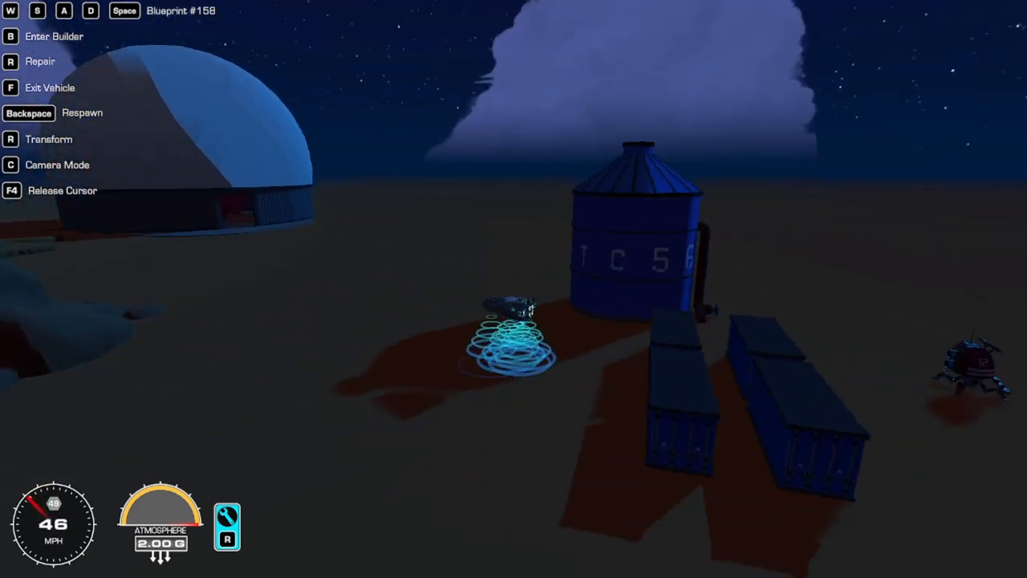
key("w")
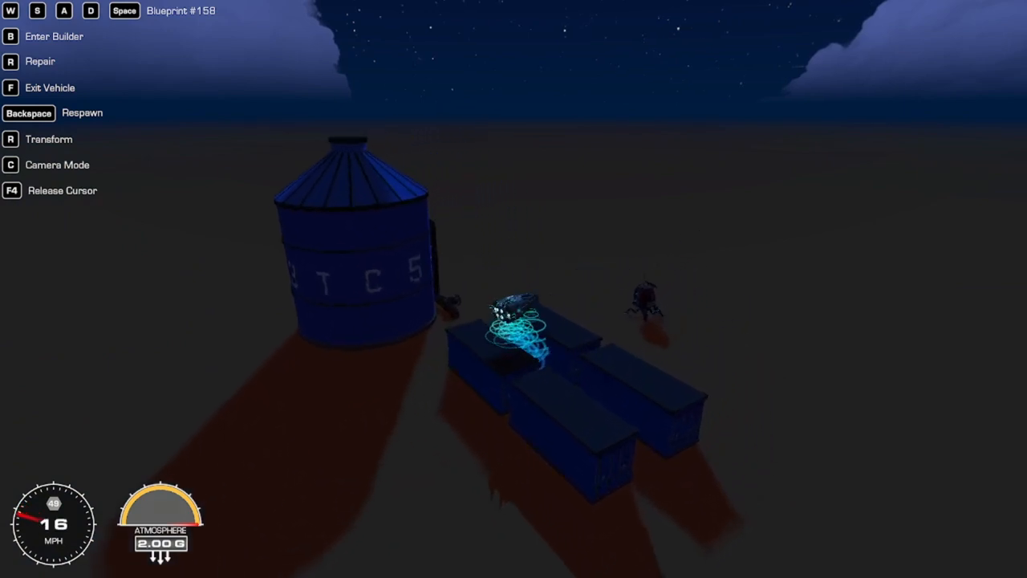
key("w")
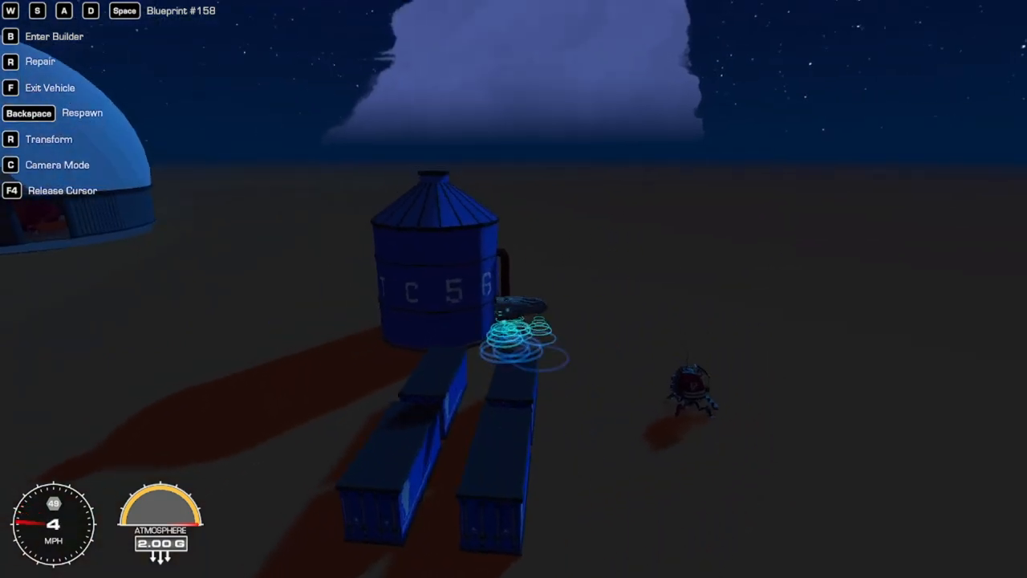
key("w")
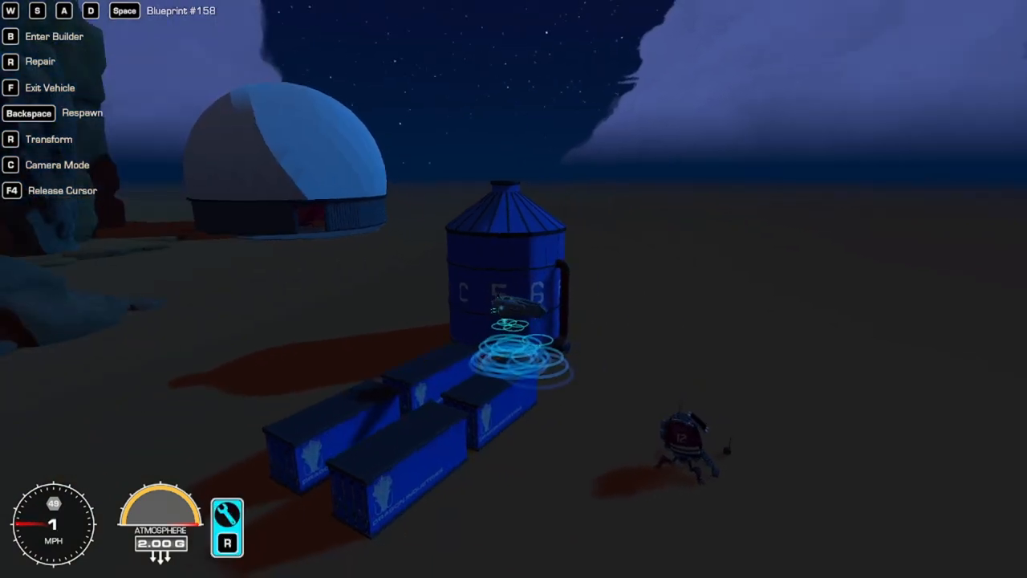
key("w")
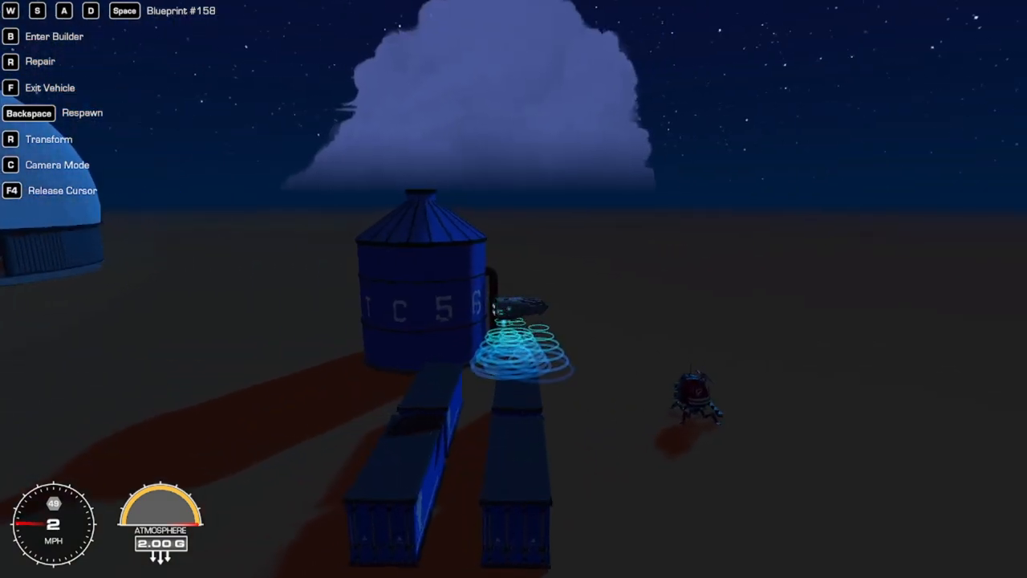
Speed out across the open plain and accelerate through the spiral rings.
key("w")
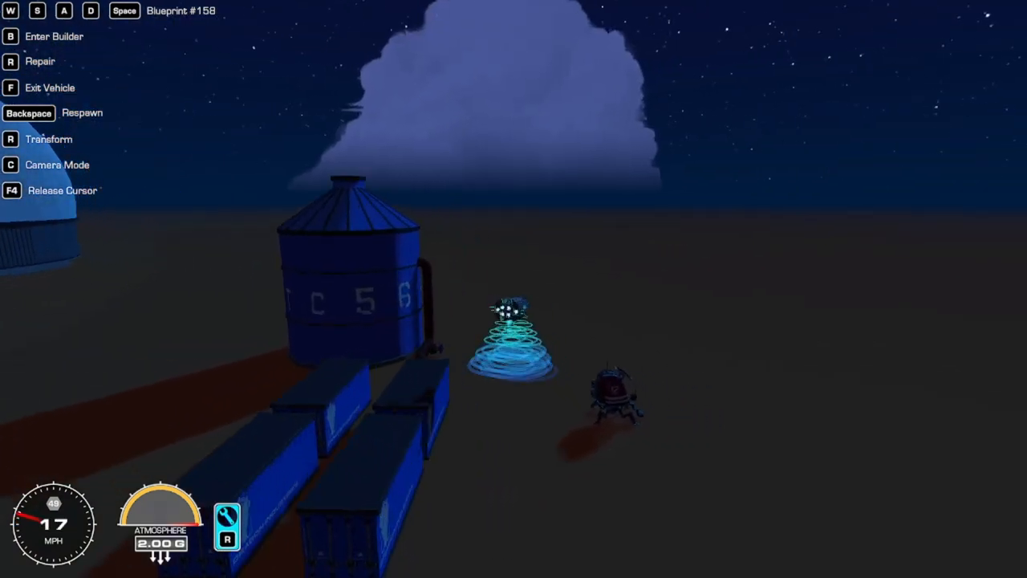
key("w")
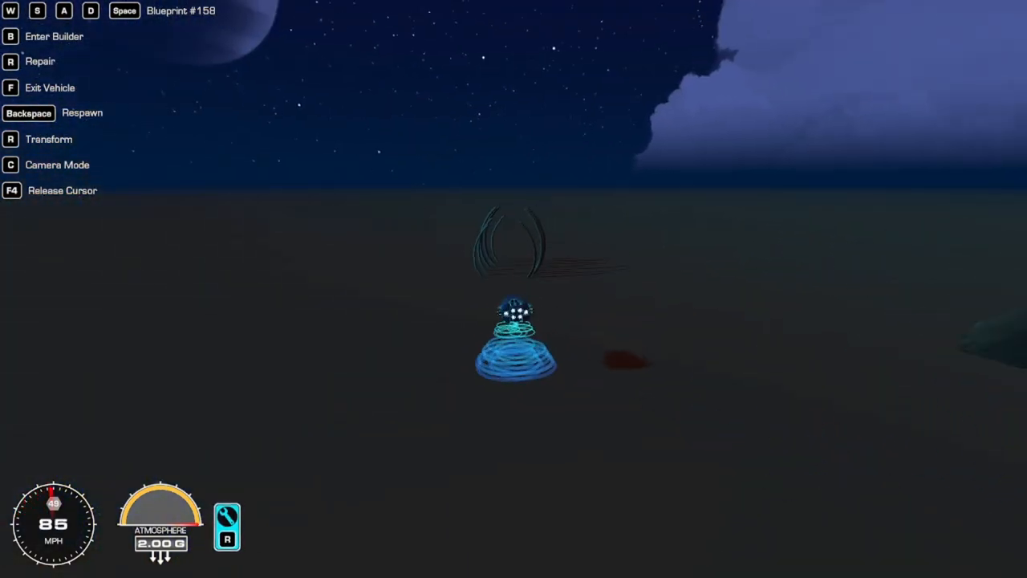
Leave the hover vehicle and run the character on foot across the open ground.
key("f")
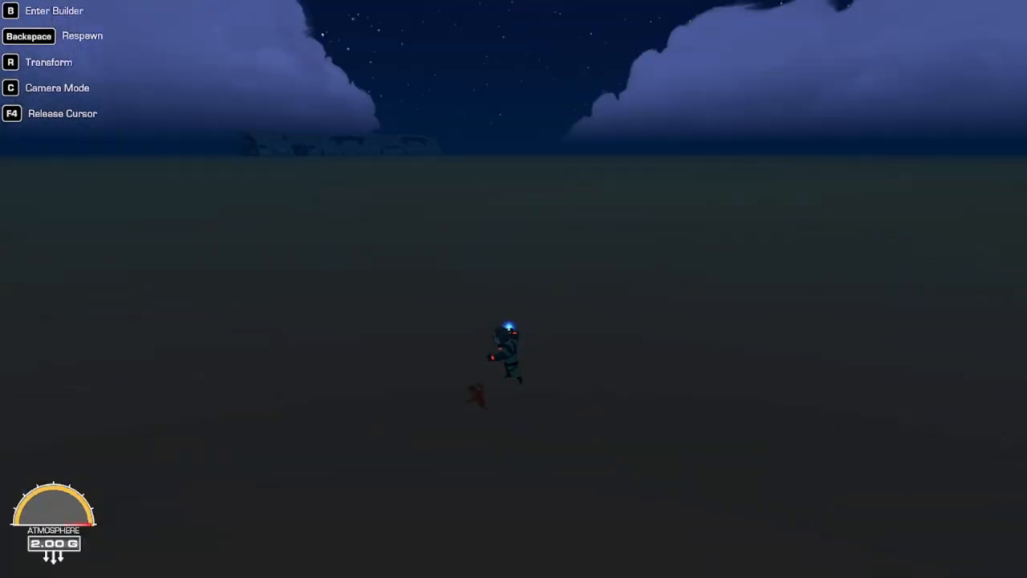
key("w")
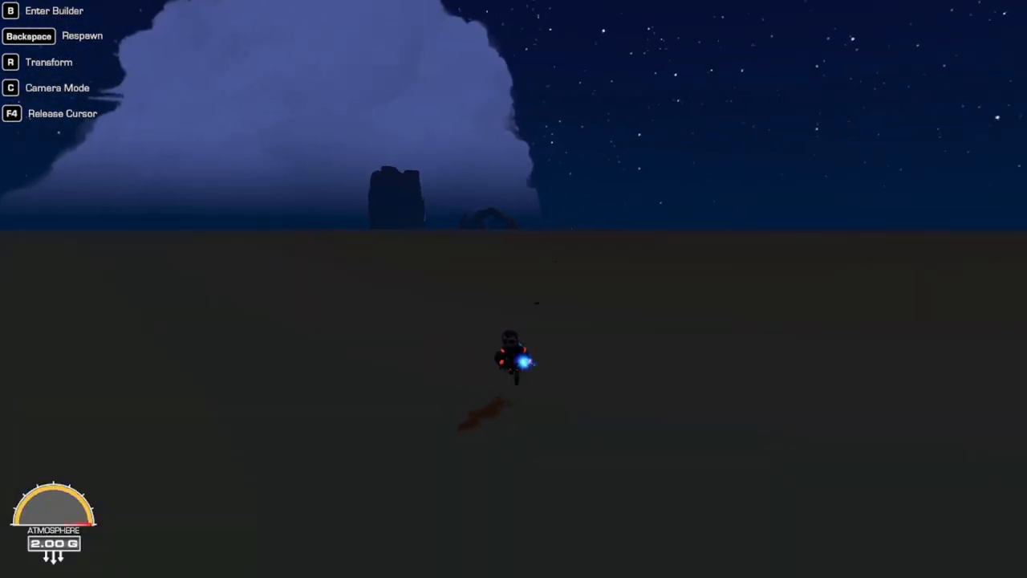
key("w")
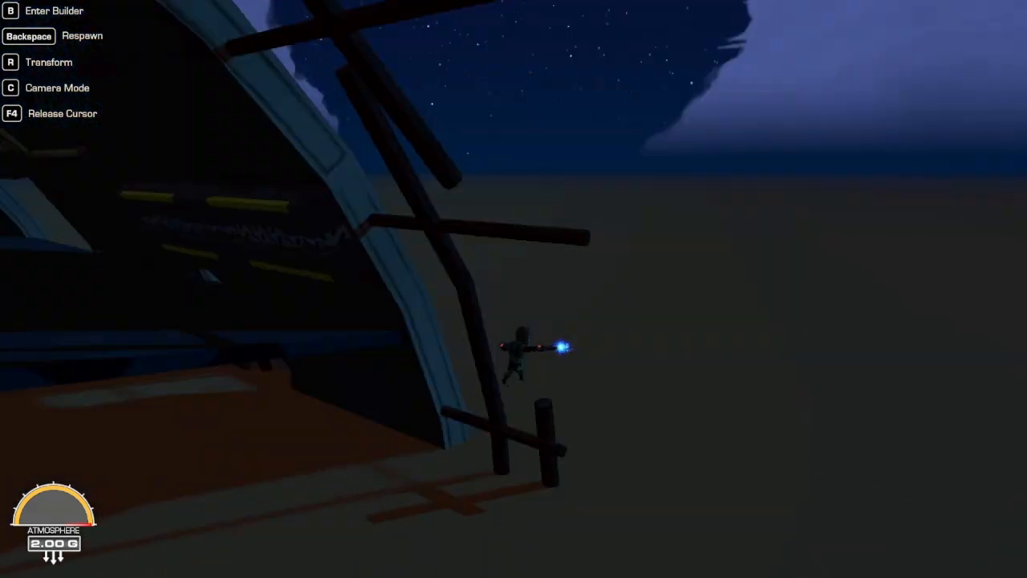
key("w")
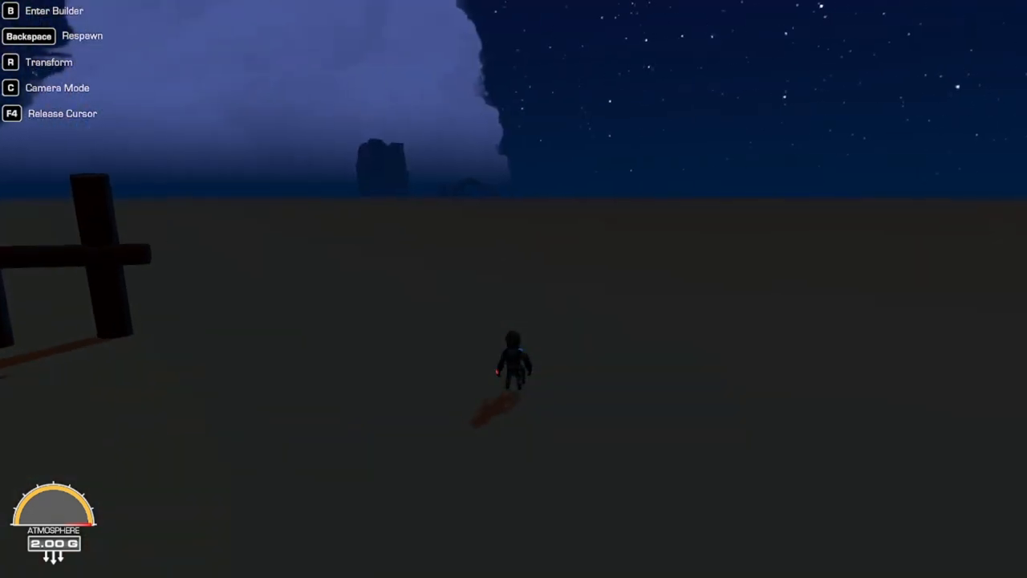
Enter and leave build mode, then spawn the small ship next to the character.
key("b")
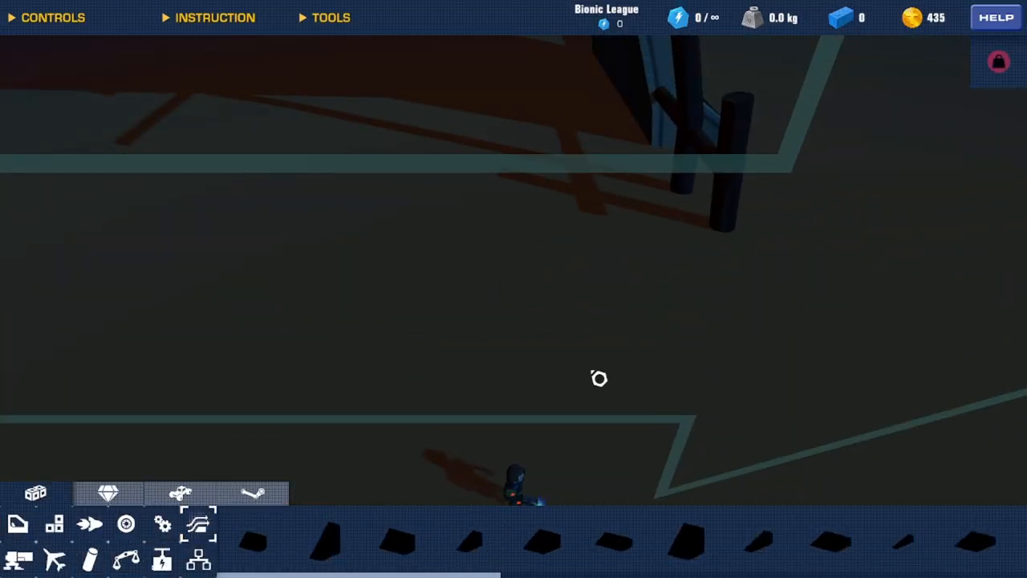
key("b")
key("r")
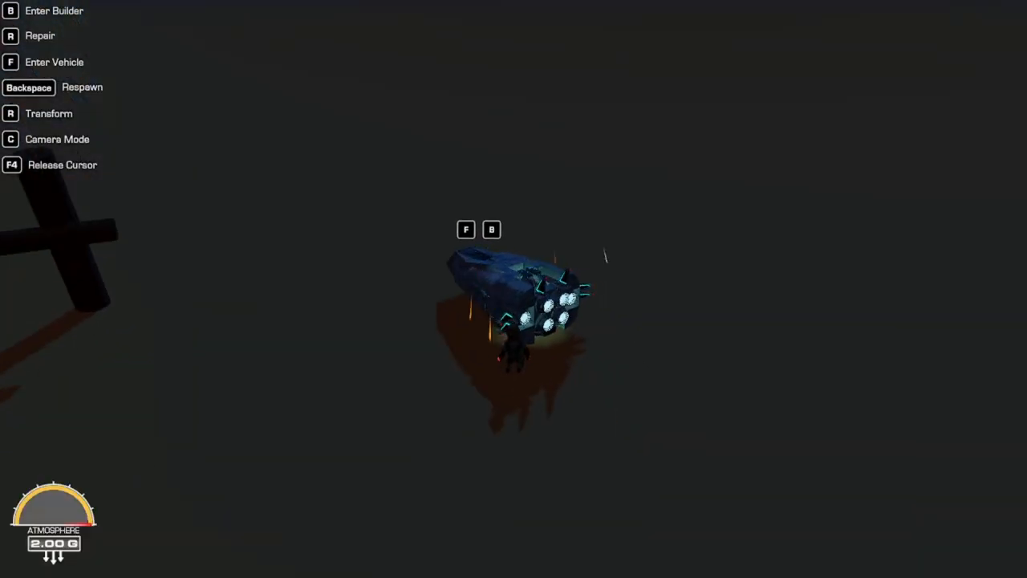
Board the ship, lift off and fly fast across the plain and under the rock arch.
key("f")
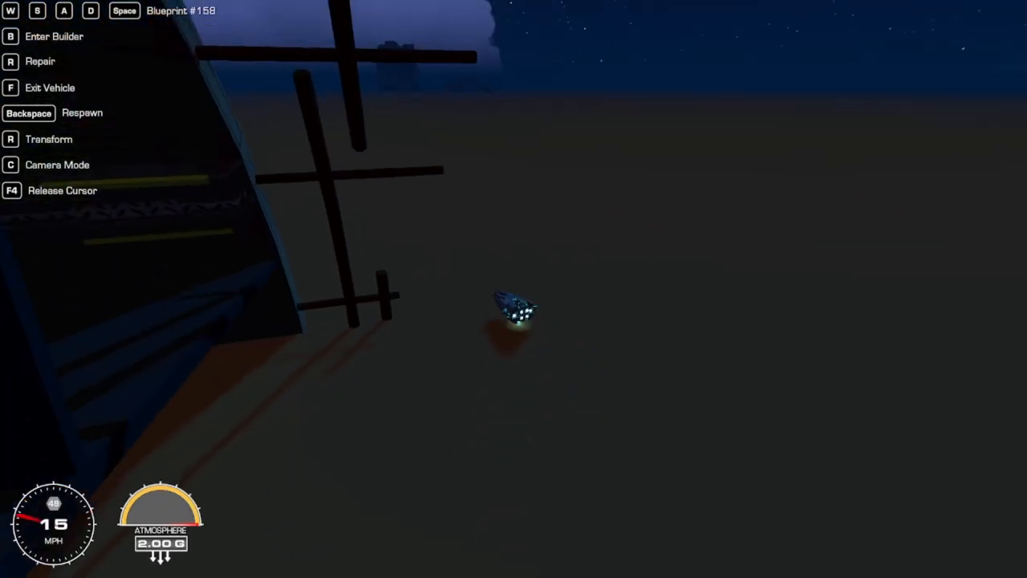
key("w")
key("w")
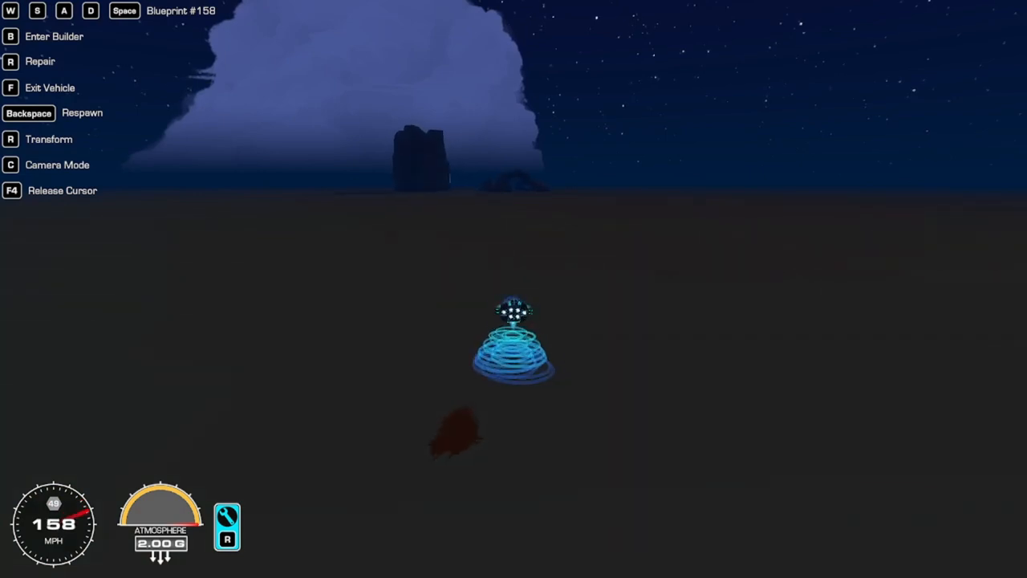
key("w")
key("w")
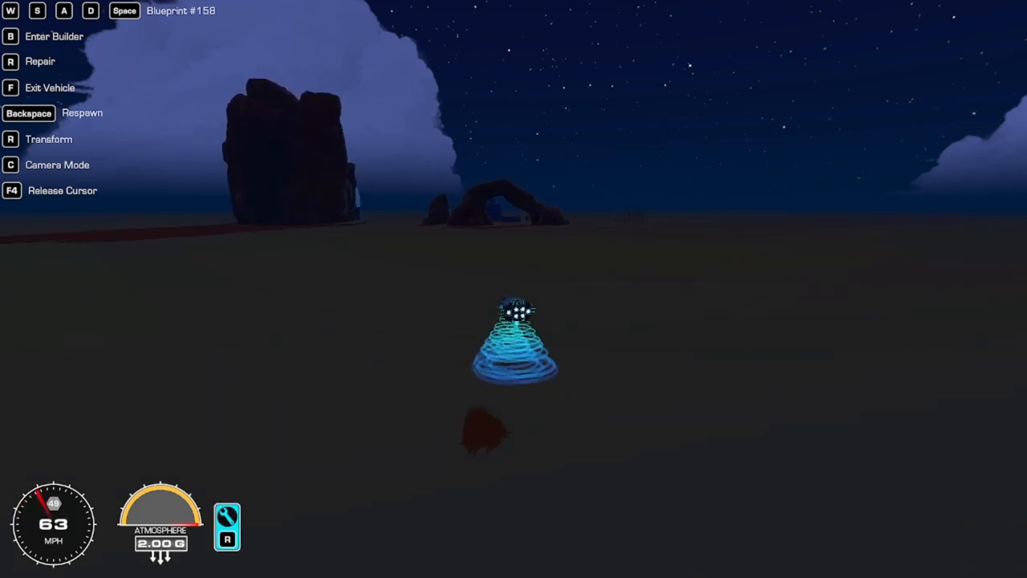
key("w")
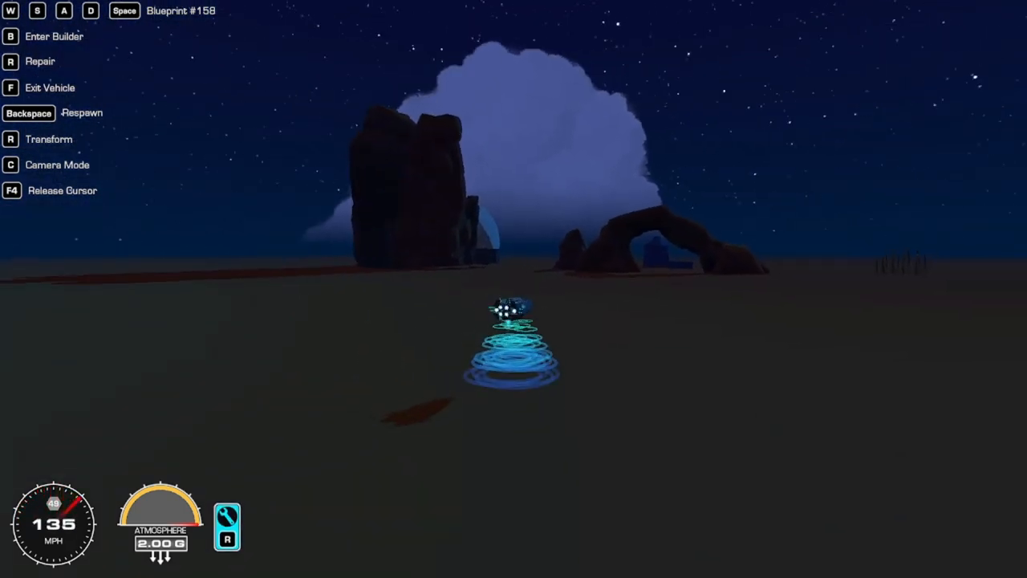
key("w")
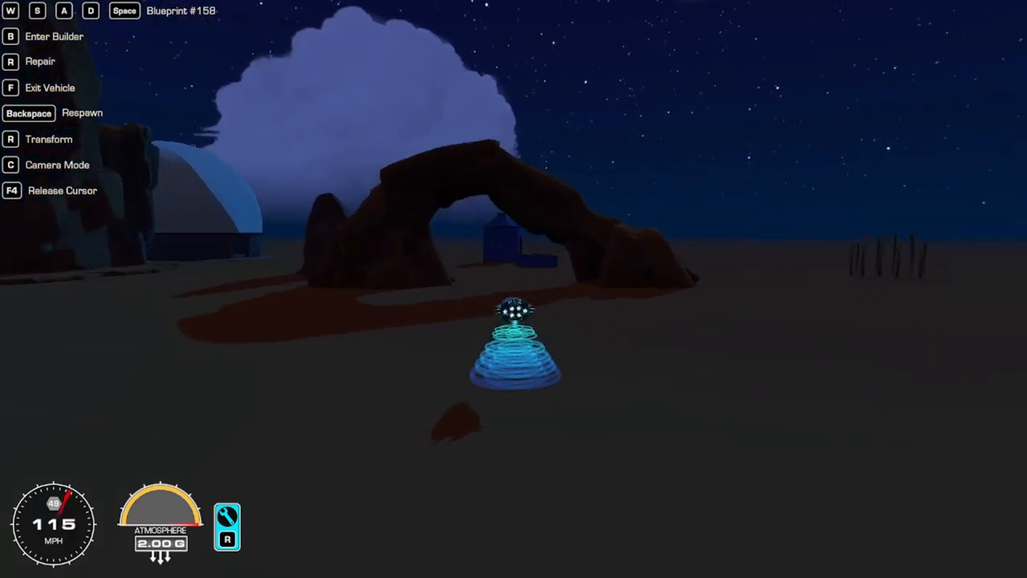
key("w")
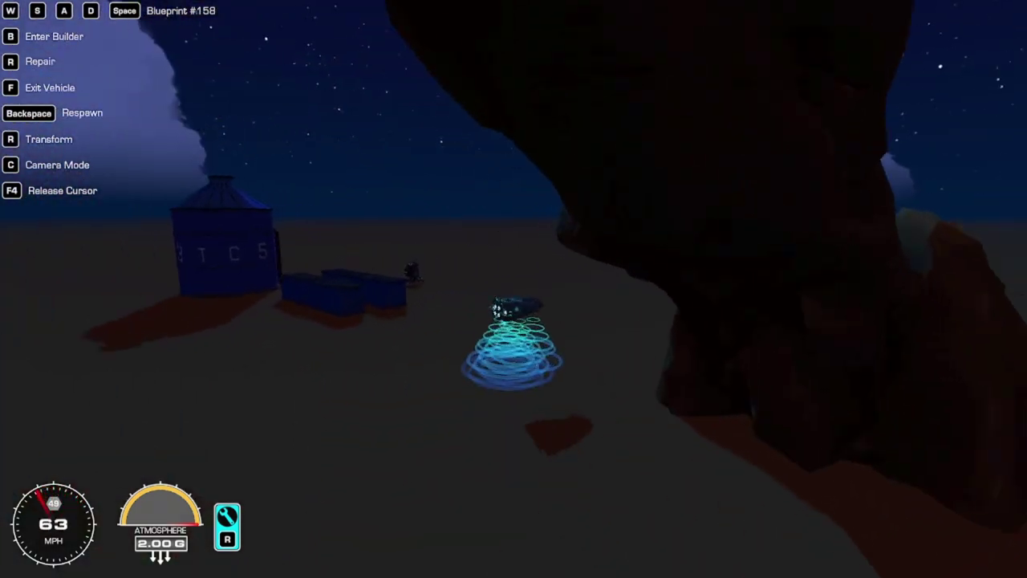
Hold the vehicle steady near the containers while orbiting the view toward the dome and rock arch.
left_click_drag(513, 289, 722, 289)
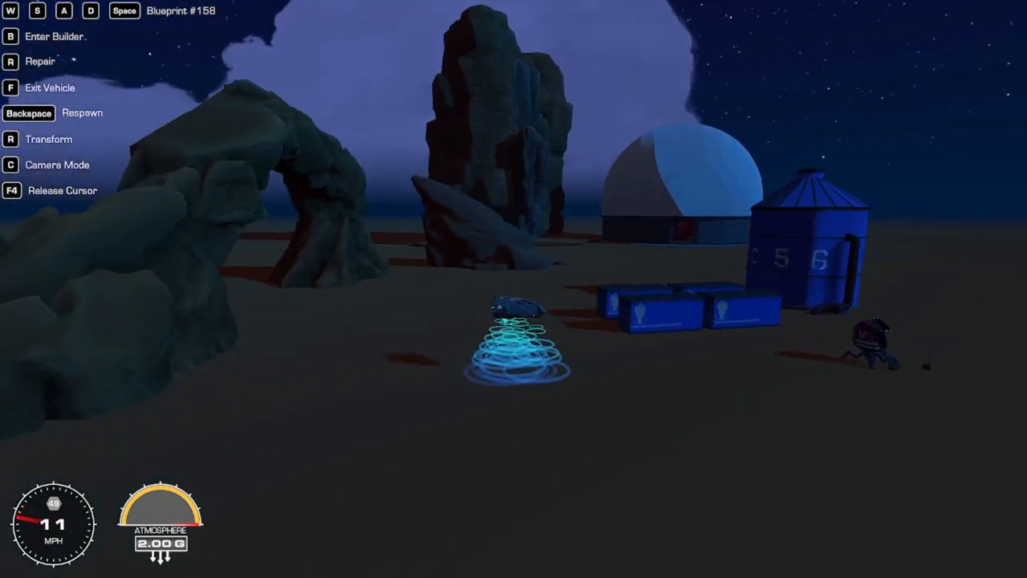
key("w")
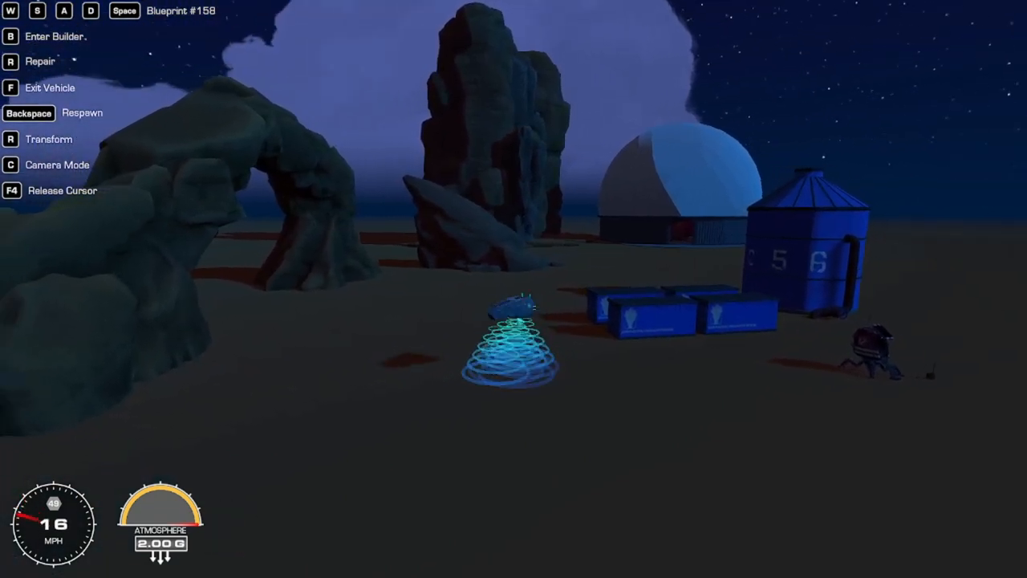
key("w")
left_click_drag(514, 288, 401, 289)
key("w")
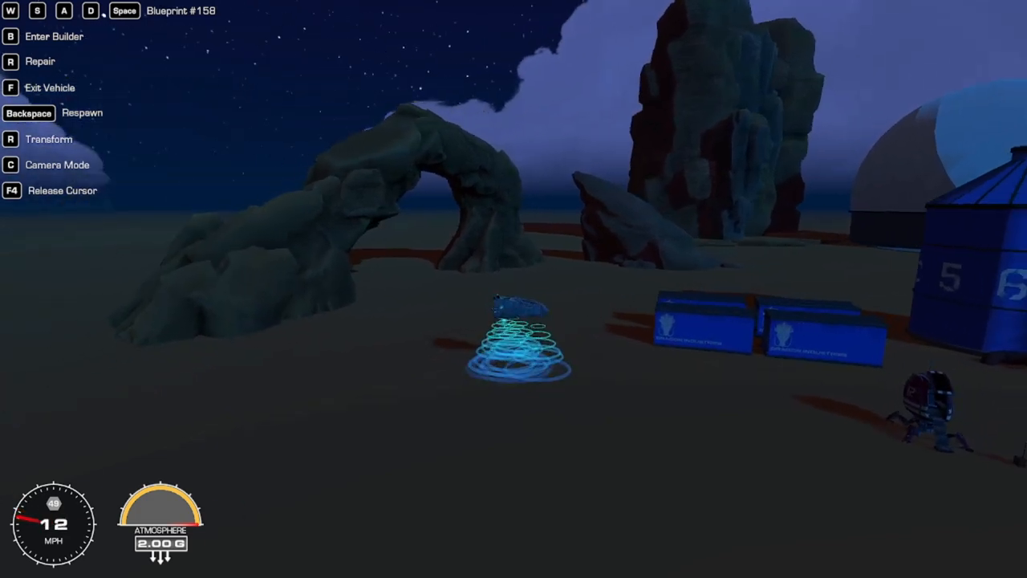
left_click_drag(513, 288, 320, 289)
key("w")
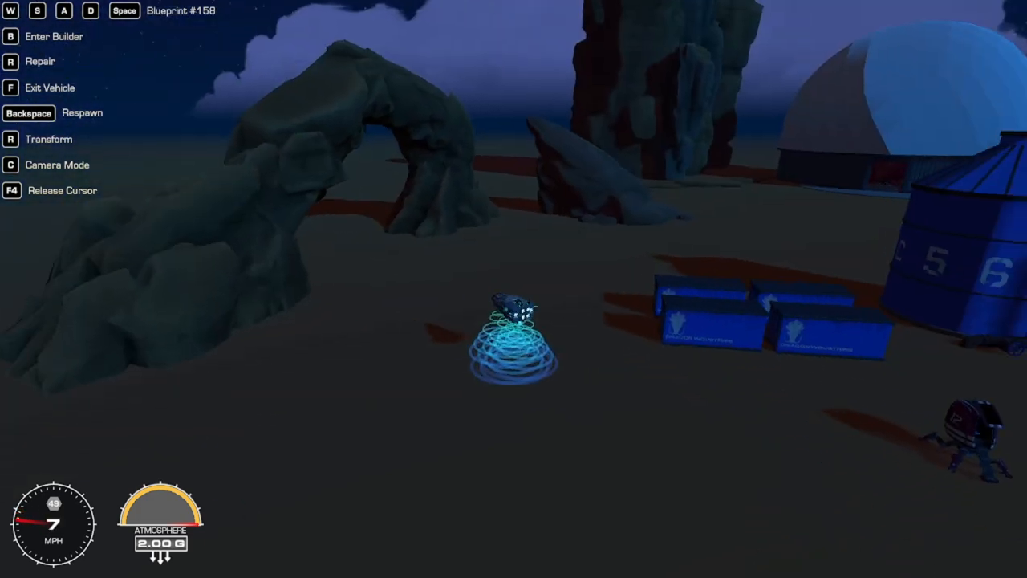
Creep the vehicle slowly past the rock arch toward the dome and silo.
key("w")
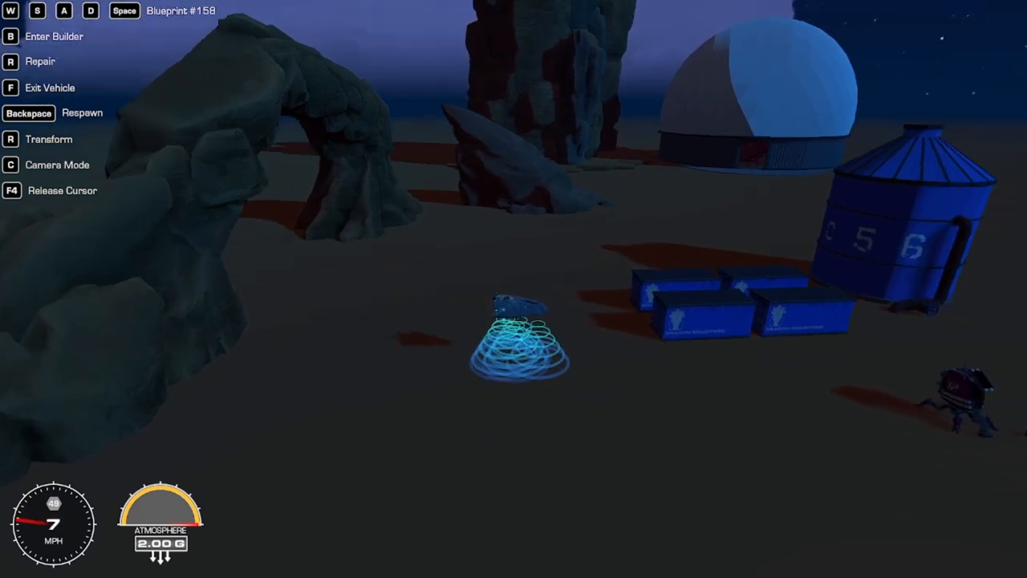
key("w")
key("w")
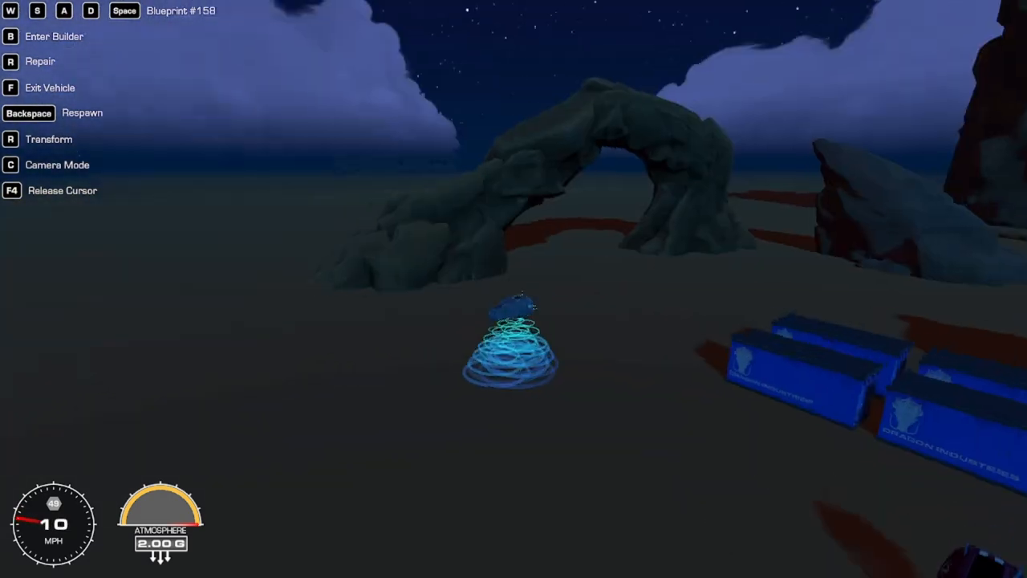
key("w")
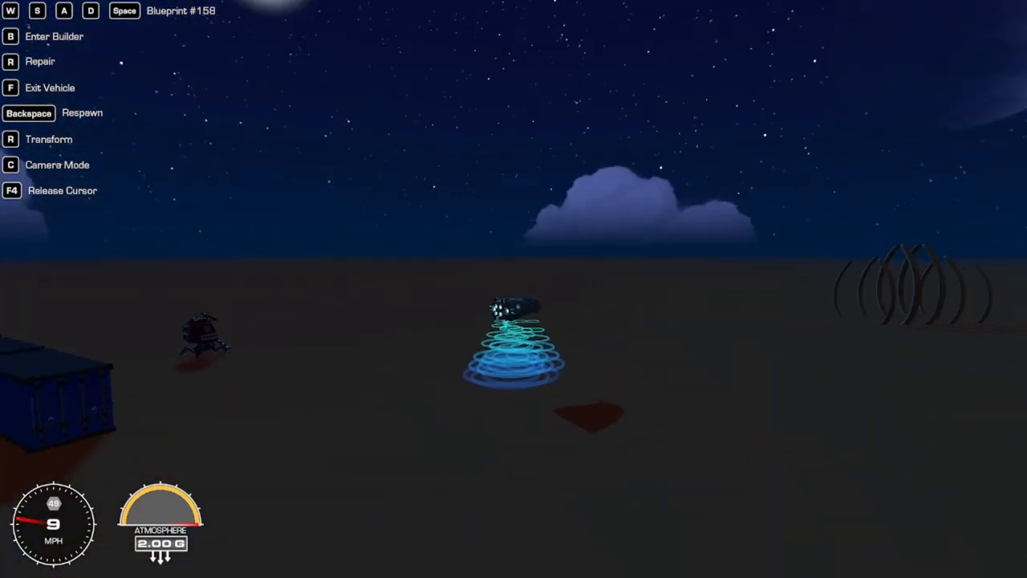
key("w")
key("w")
key("w")
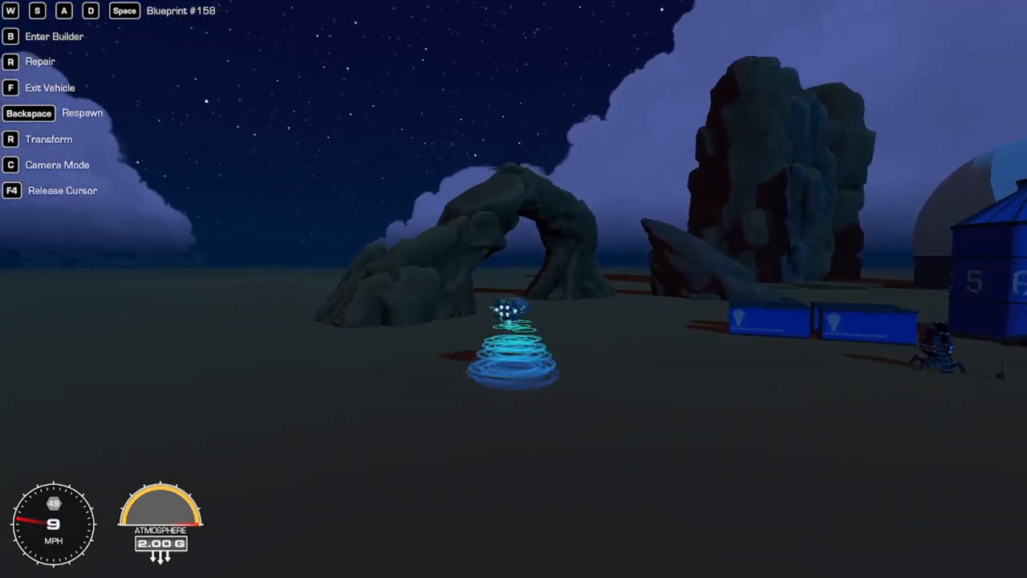
key("w")
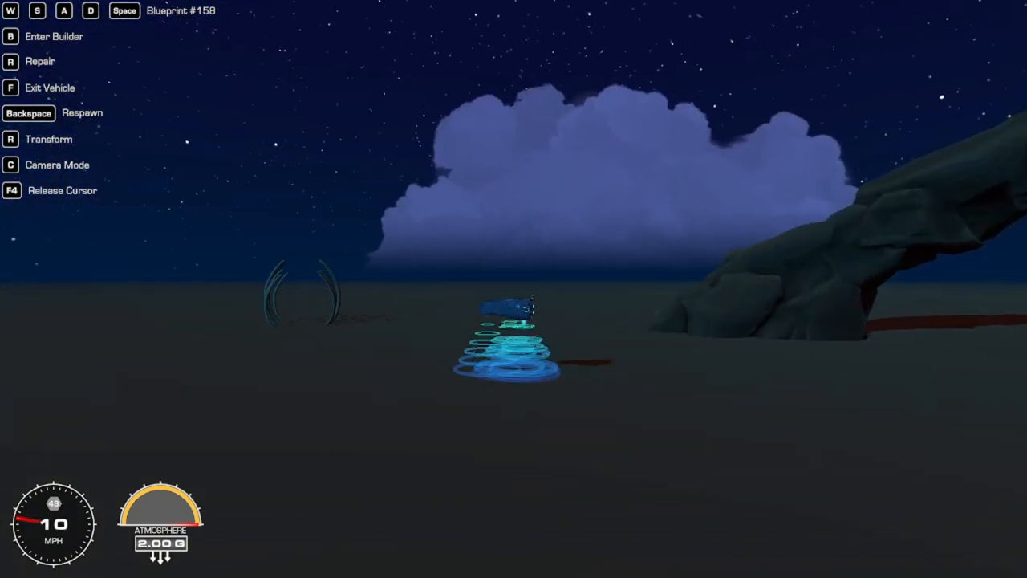
key("w")
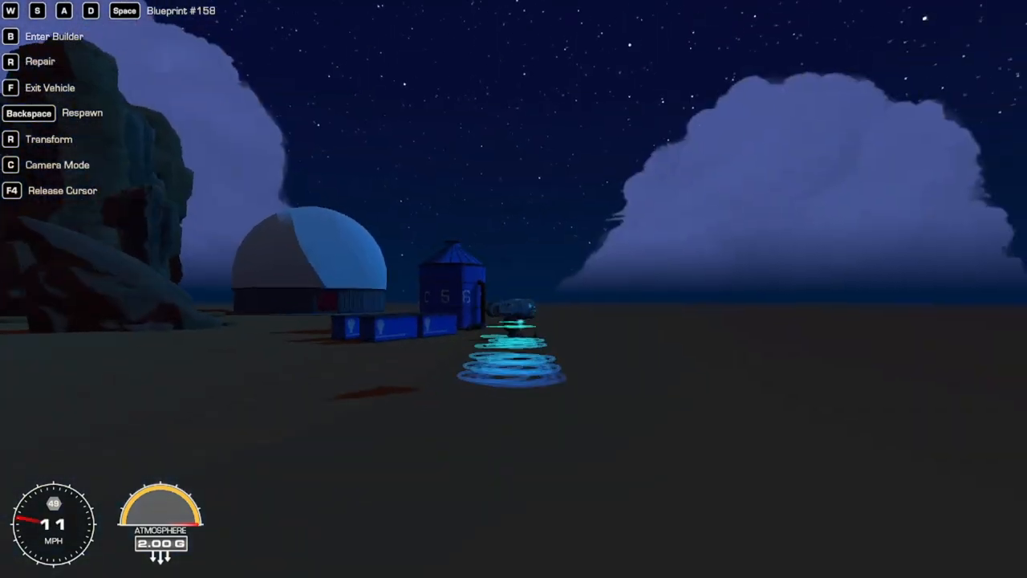
key("w")
Idle sideways beside the silo and orbit the view to frame the moon, dome and rock arch.
key("w")
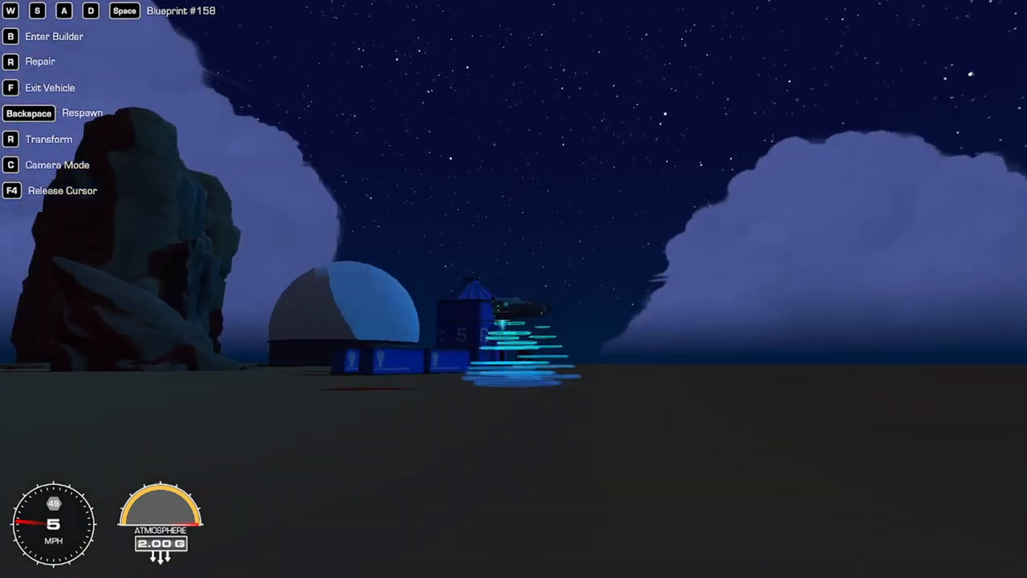
key("w")
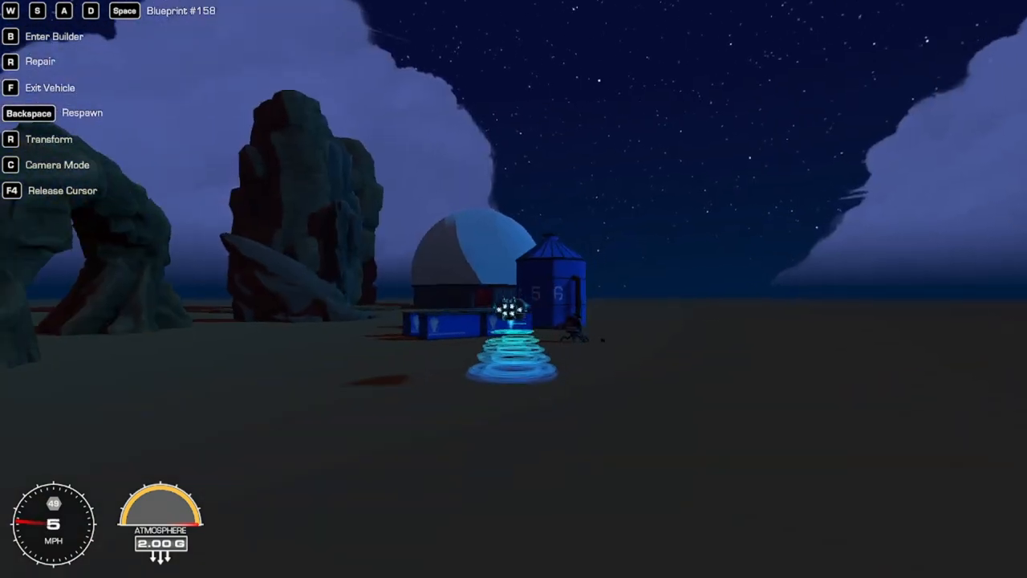
key("w")
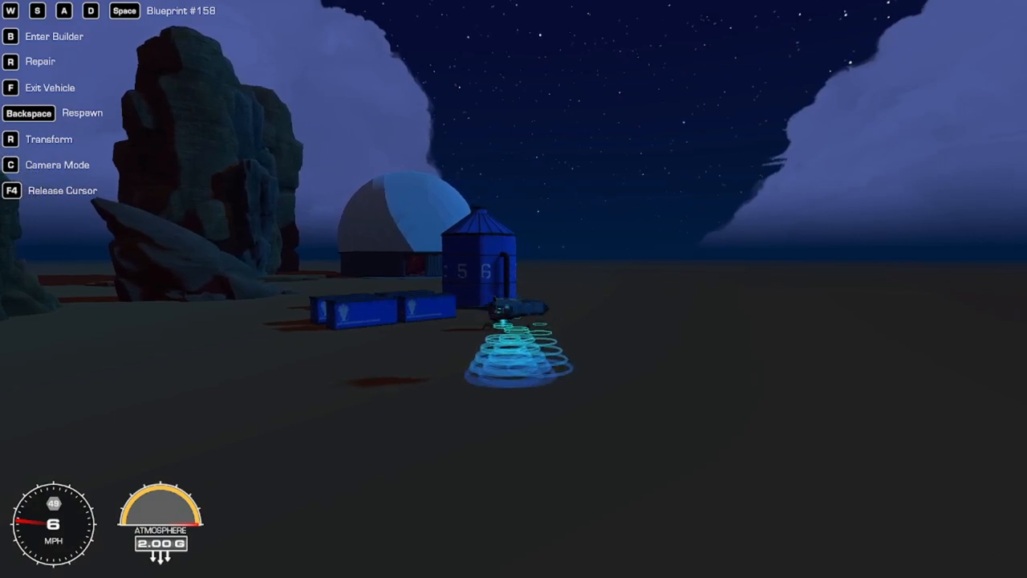
key("w")
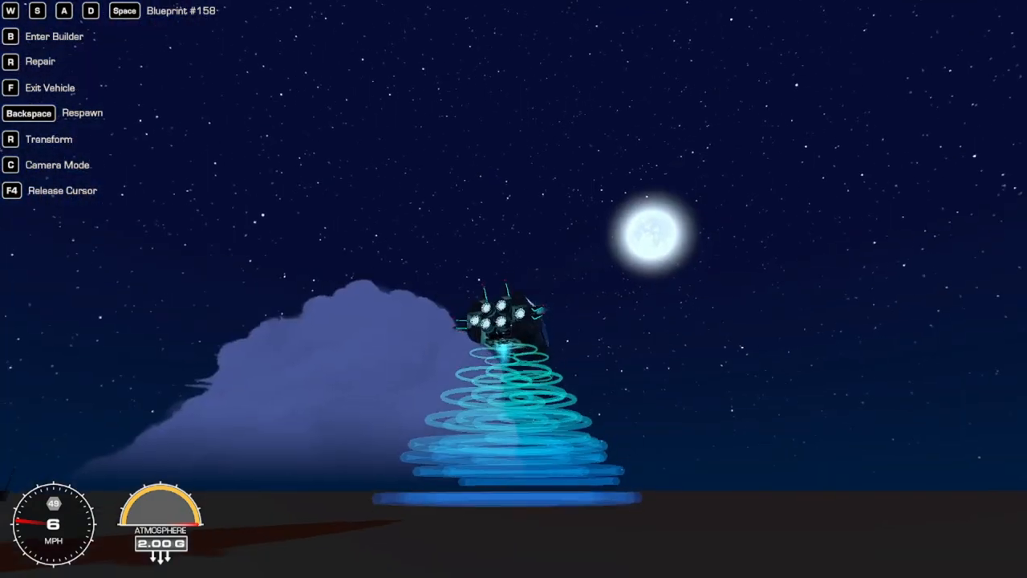
key("w")
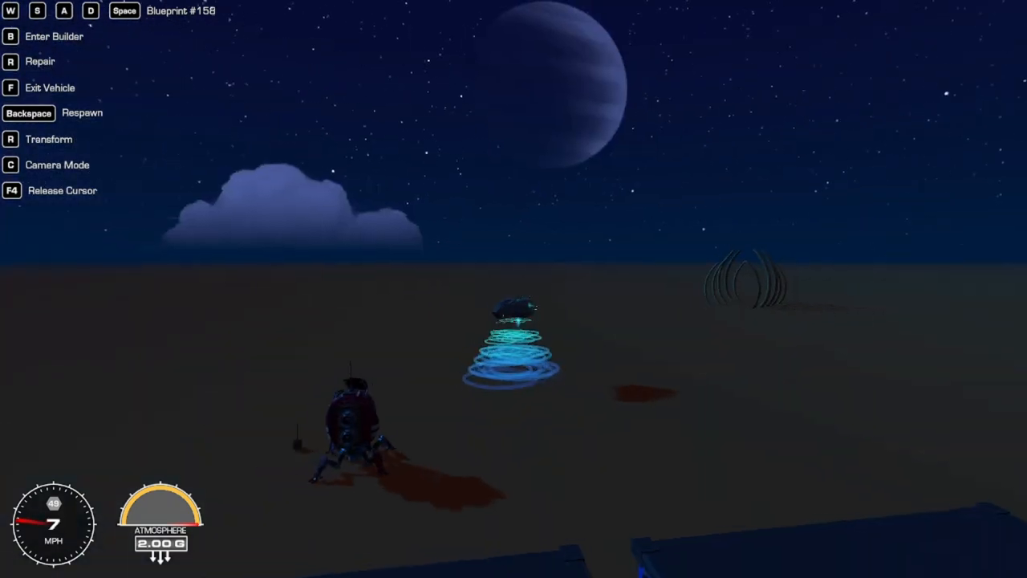
key("w")
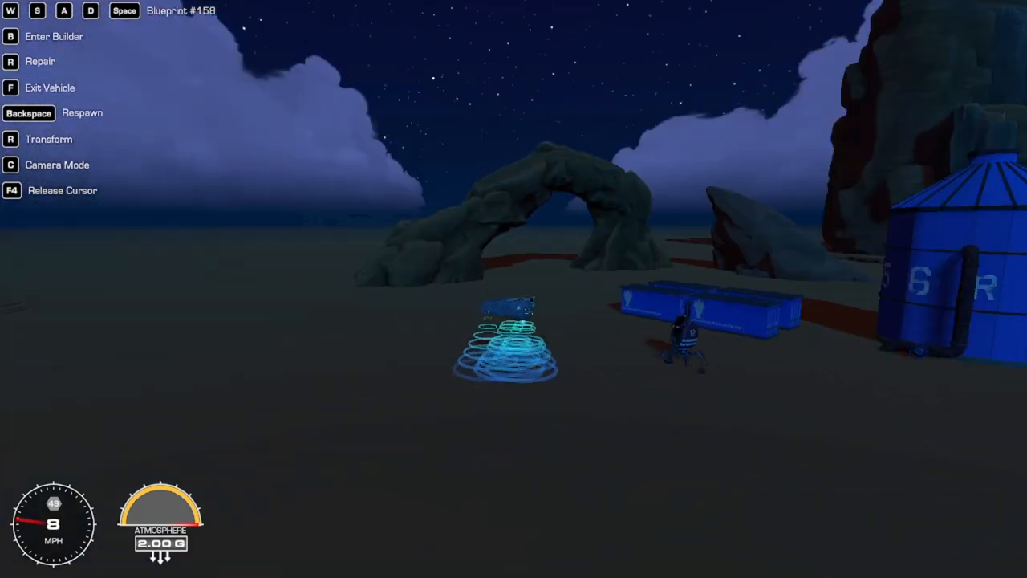
key("Escape")
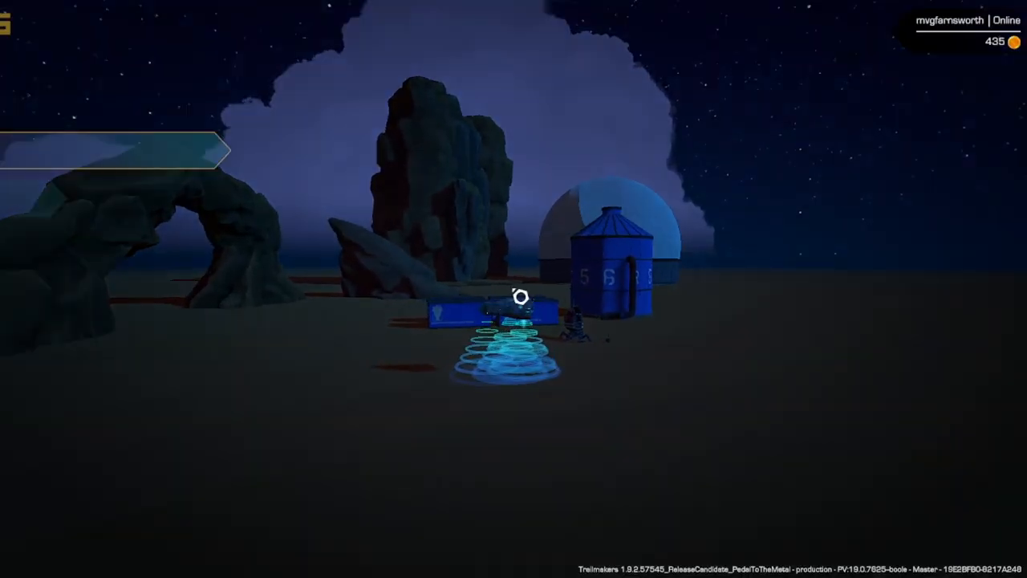
left_click(189, 214)
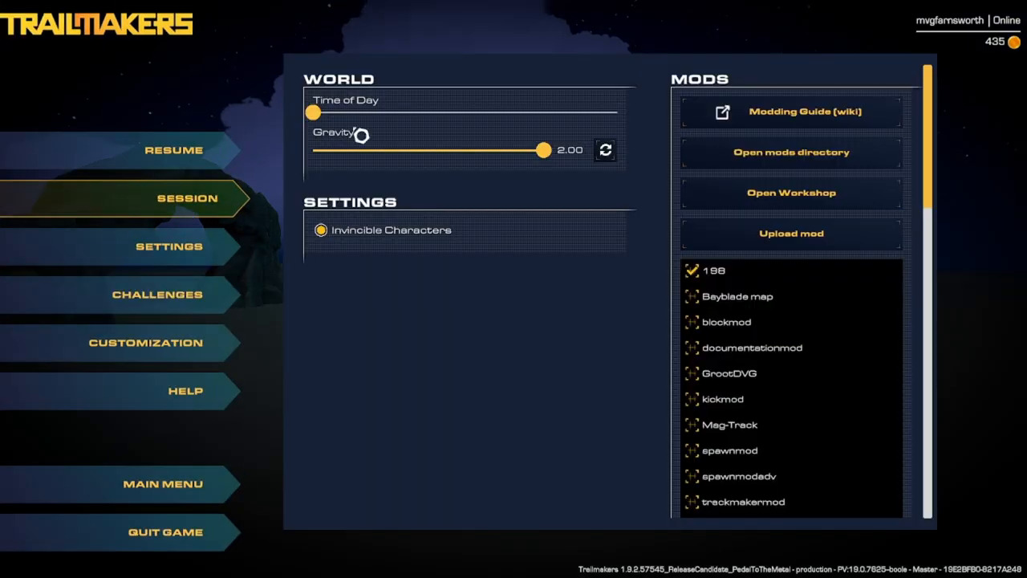
left_click_drag(345, 113, 369, 121)
key("Escape")
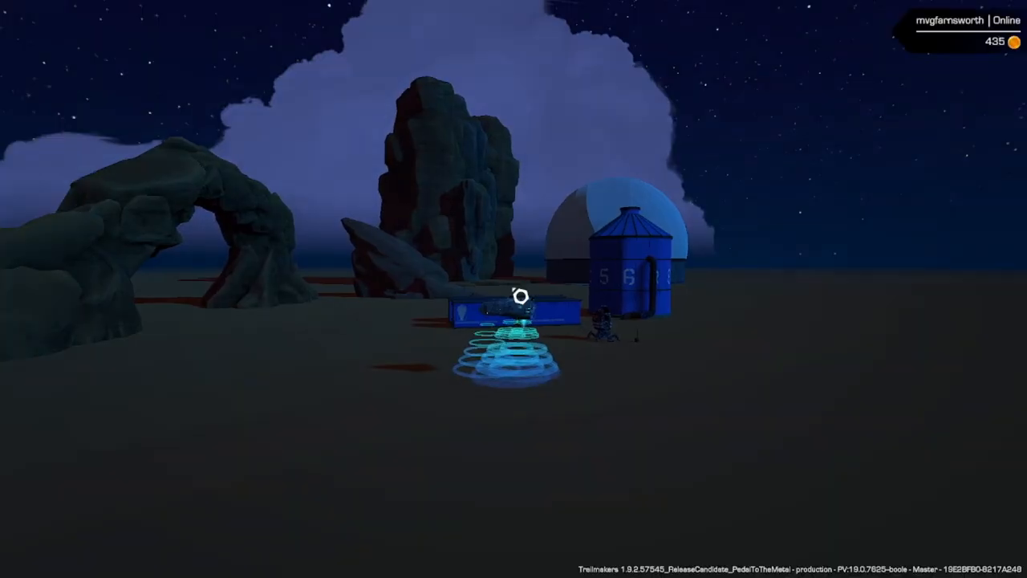
key("Escape")
left_click(172, 198)
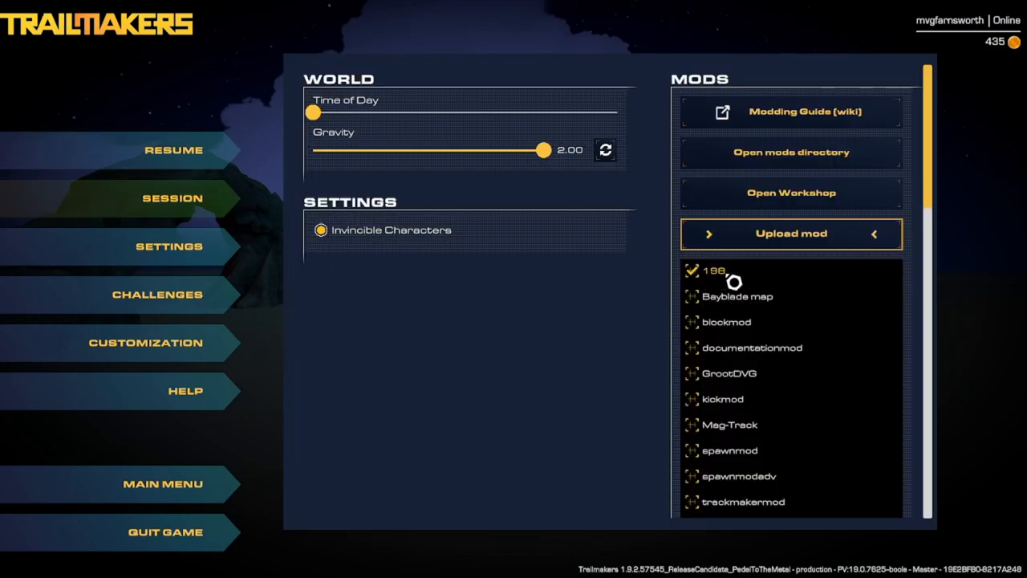
left_click(173, 149)
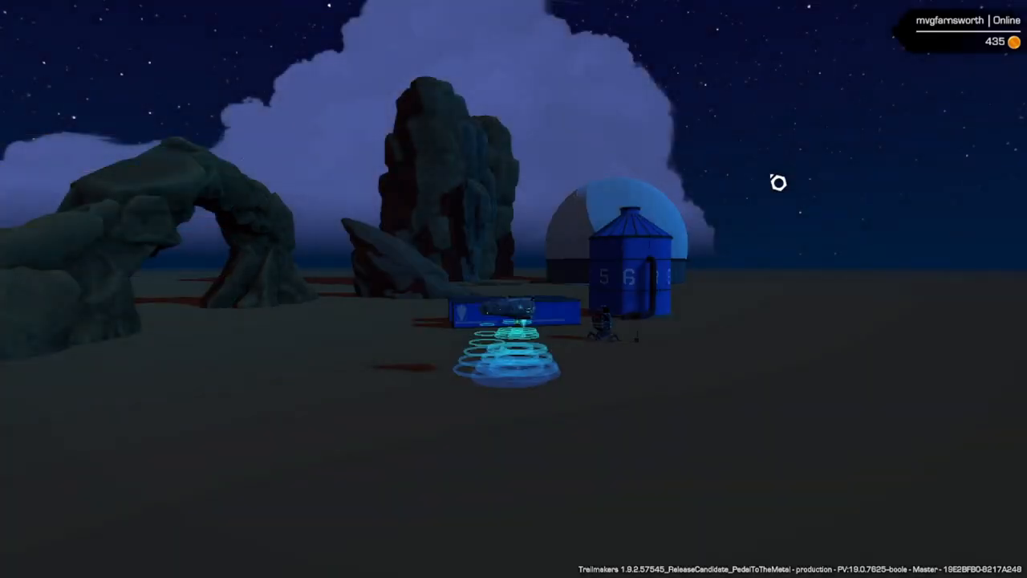
left_click_drag(778, 183, 562, 183)
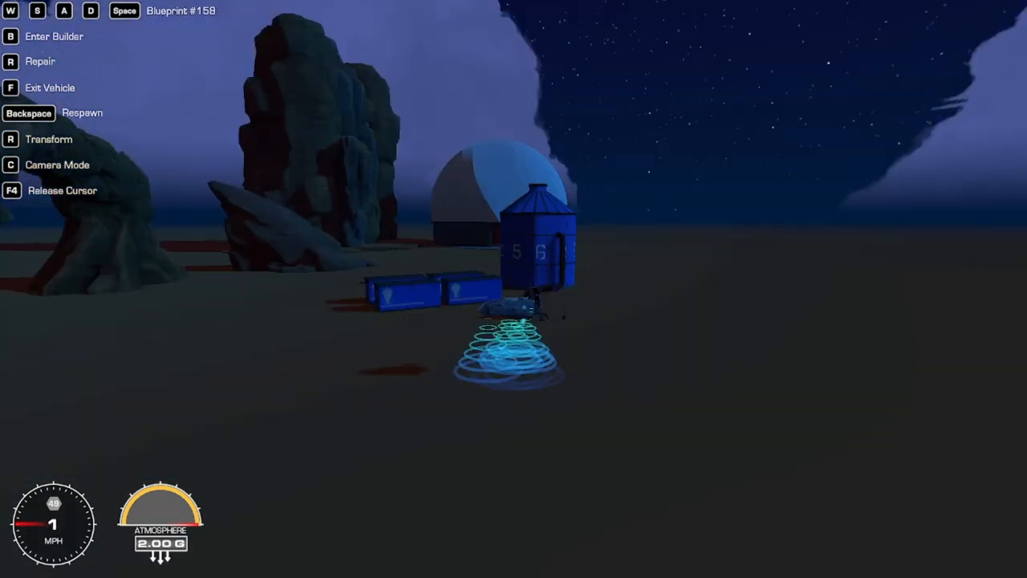
Accelerate the hover vehicle to about 200 mph across the plain and turn toward the large hangar.
key("w")
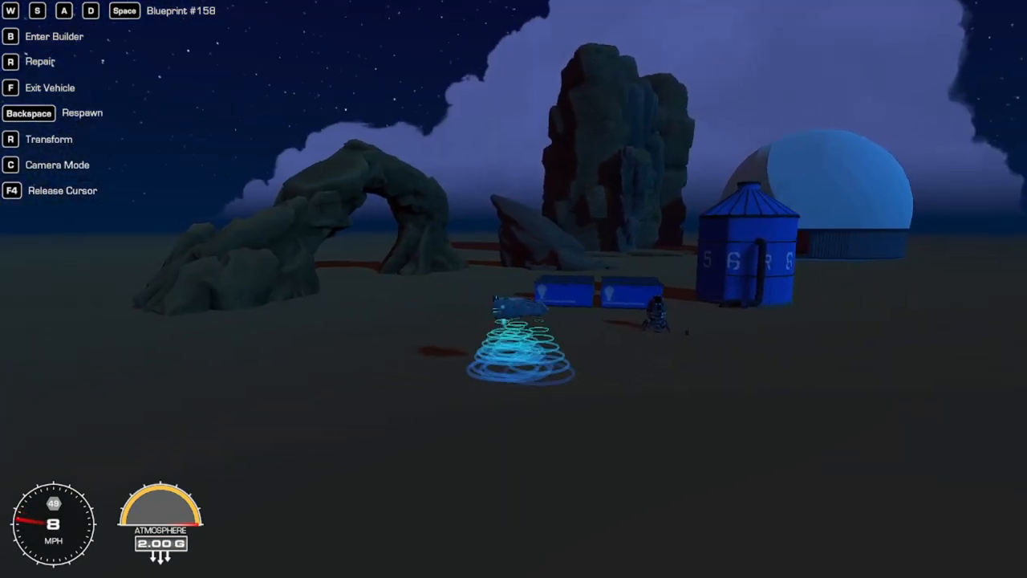
key("w")
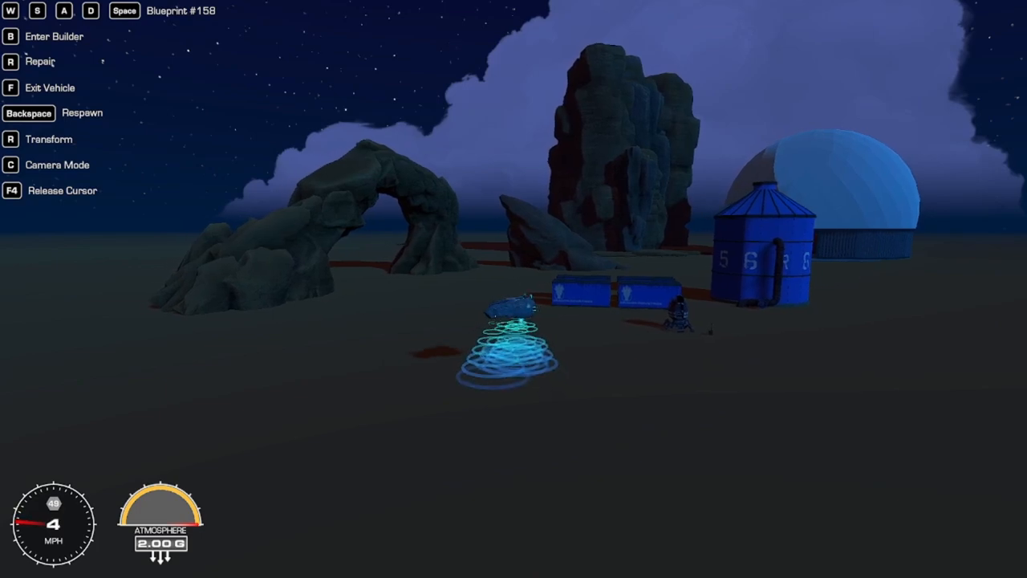
key("w")
key("w")
key("w")
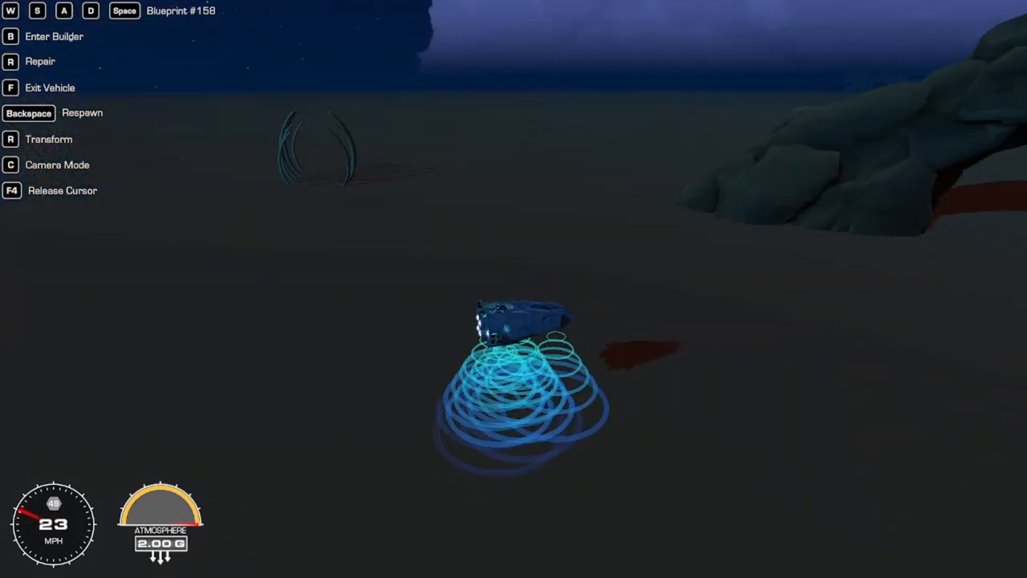
key("w")
key("w")
key("w")
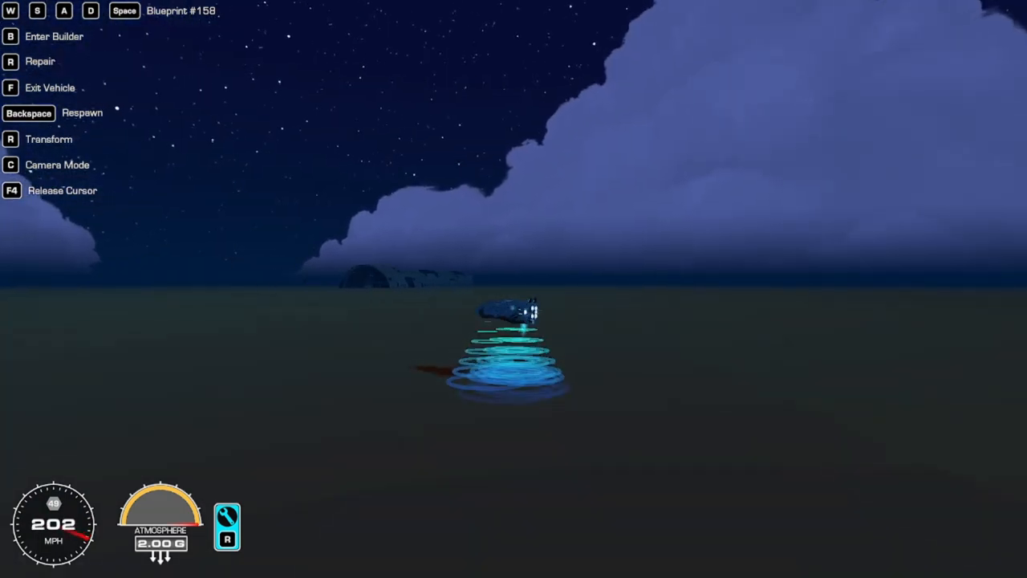
key("w")
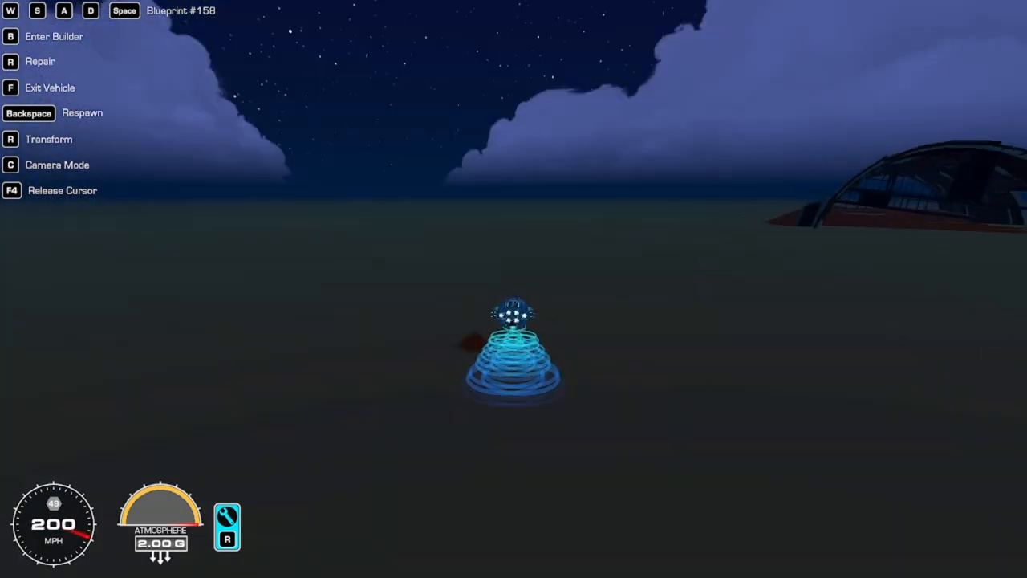
key("w")
key("w")
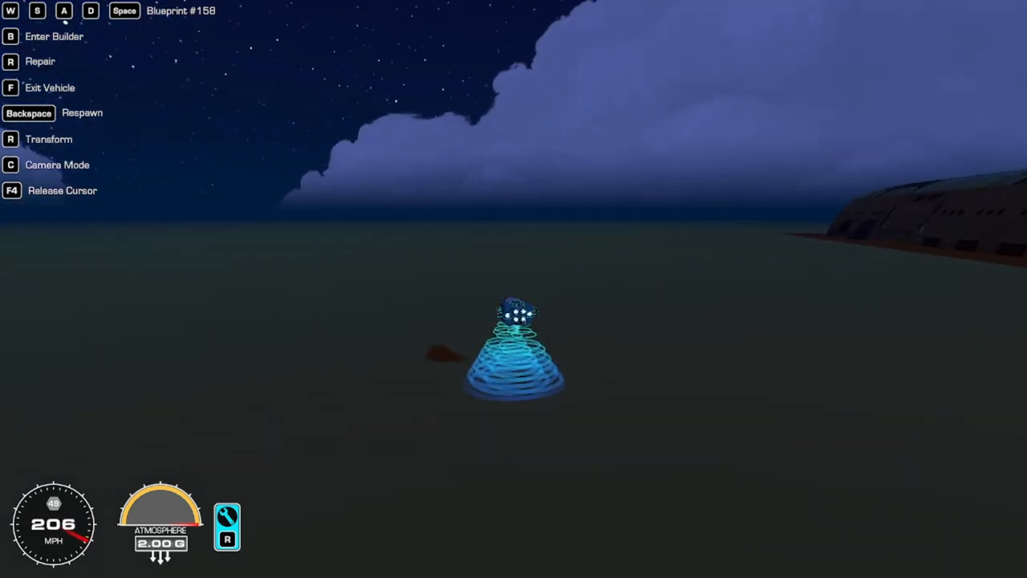
key("w")
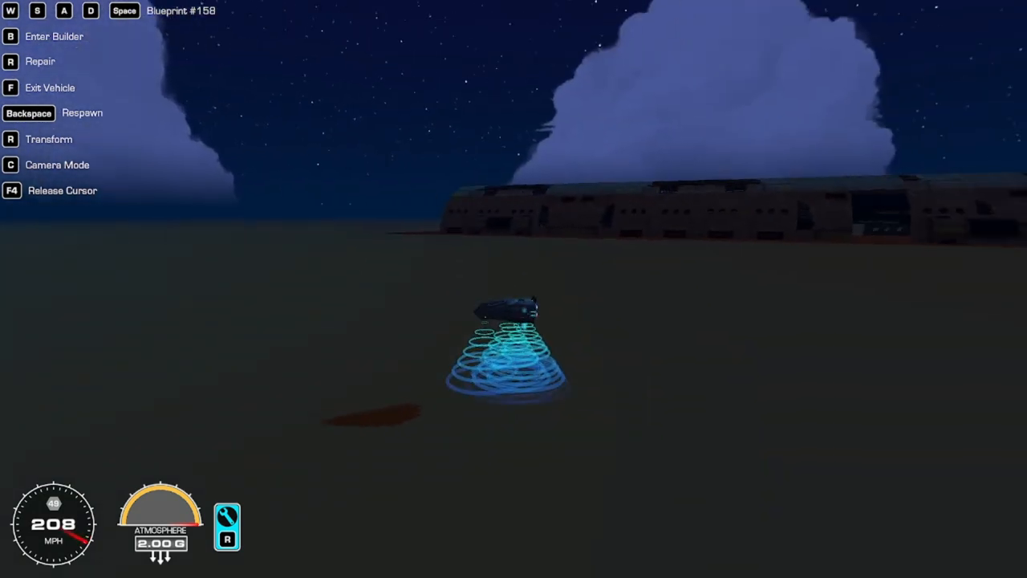
Slow briefly, then race past the hangar and keep speeding on beyond it.
key("w")
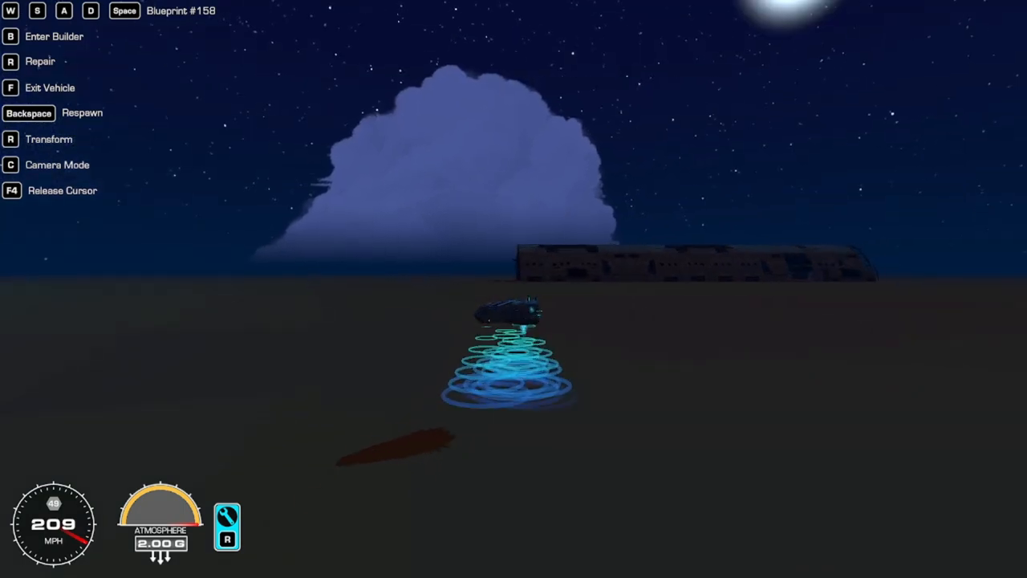
key("w")
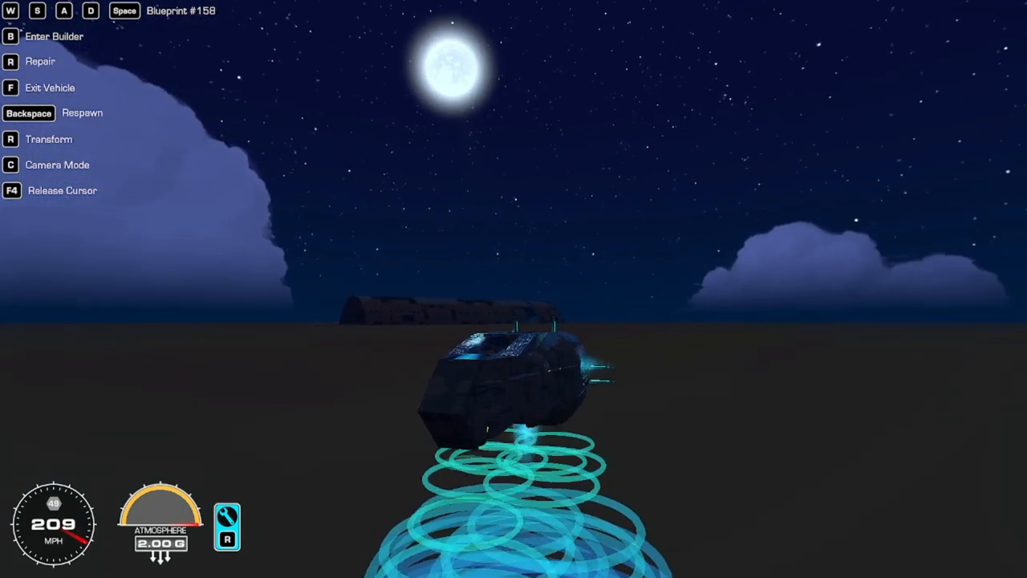
key("w")
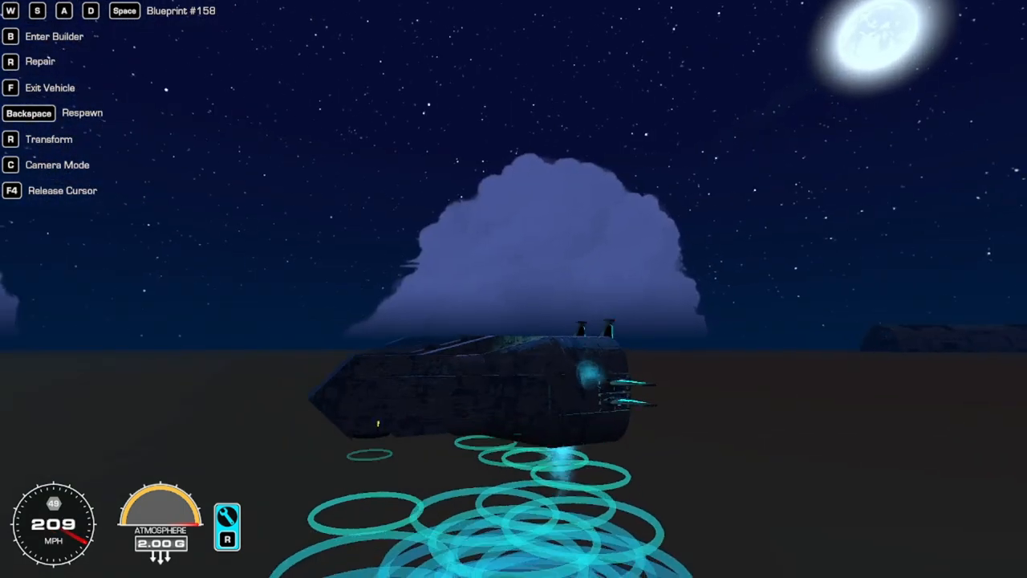
key("s")
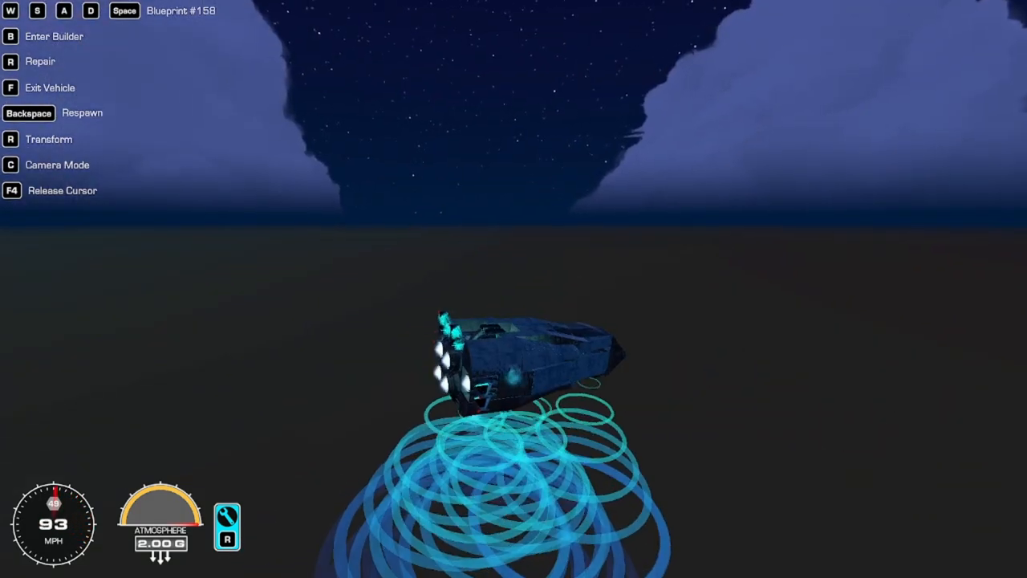
key("w")
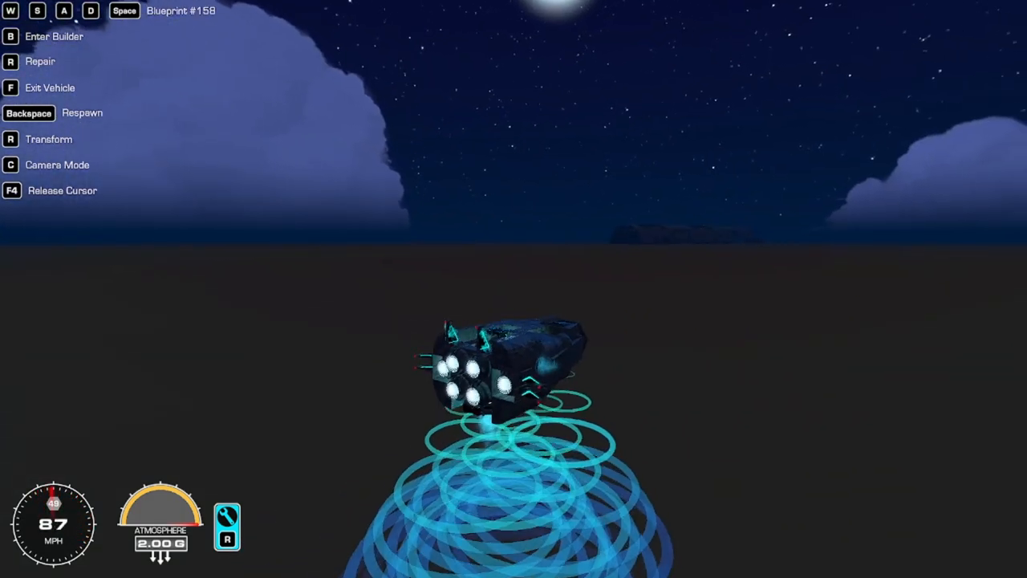
key("w")
key("w")
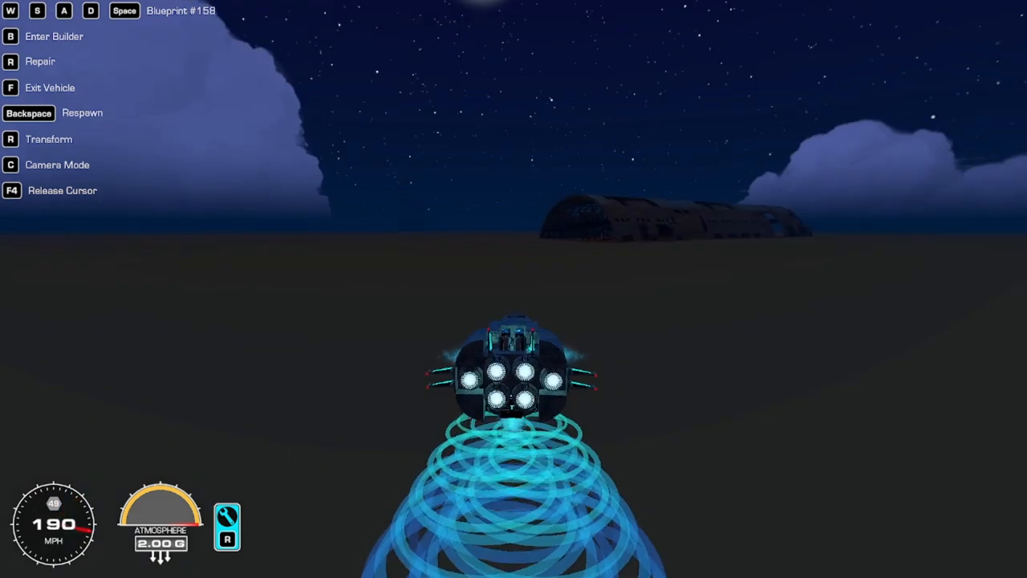
key("w")
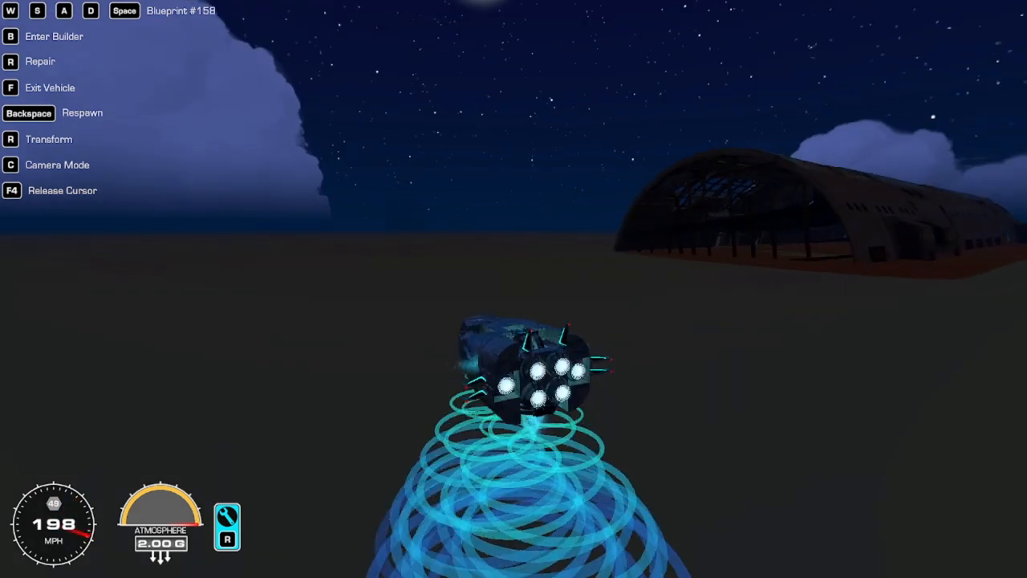
key("w")
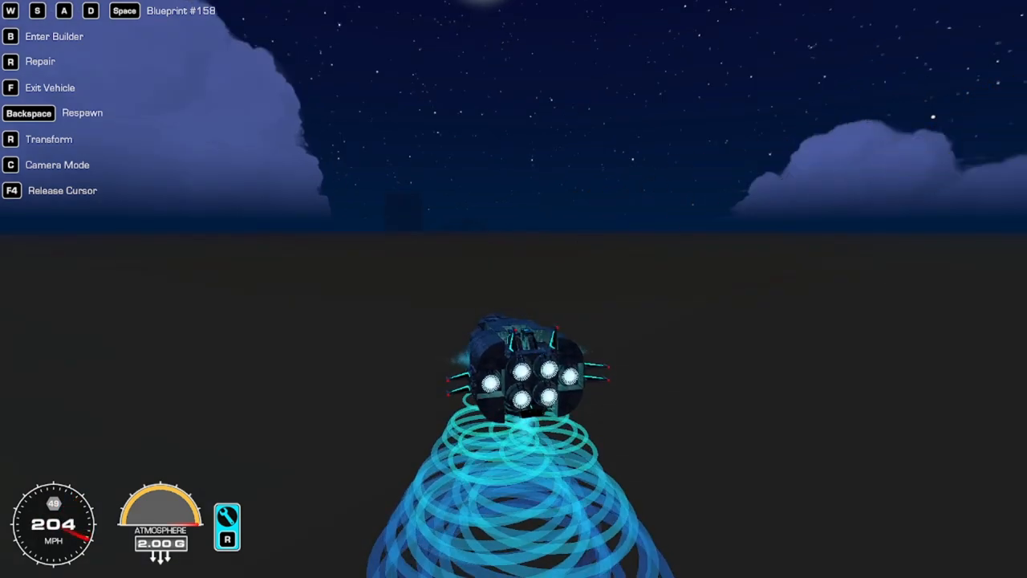
key("w")
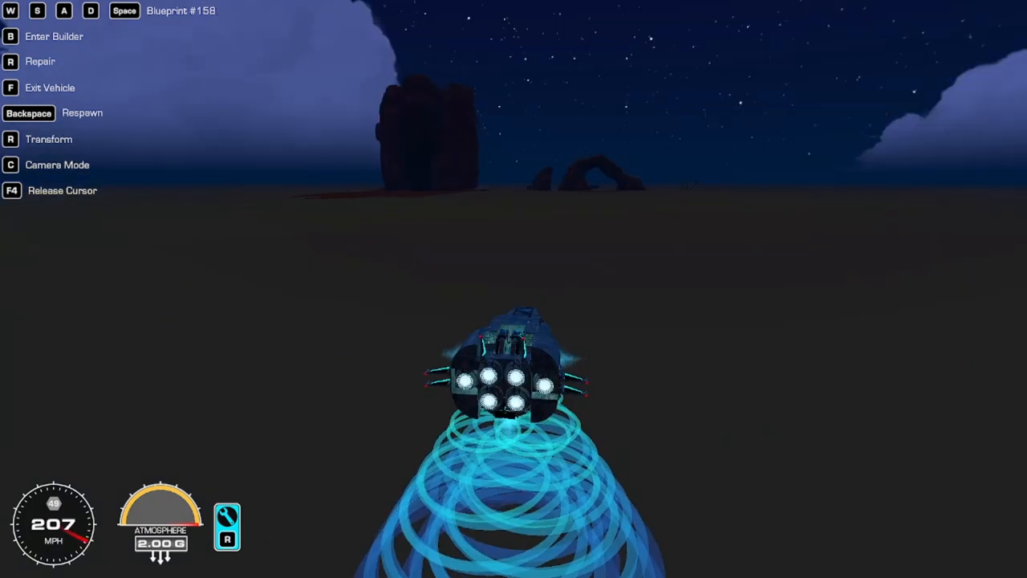
Turn the hover vehicle around and slow it toward the silo.
key("s")
key("s")
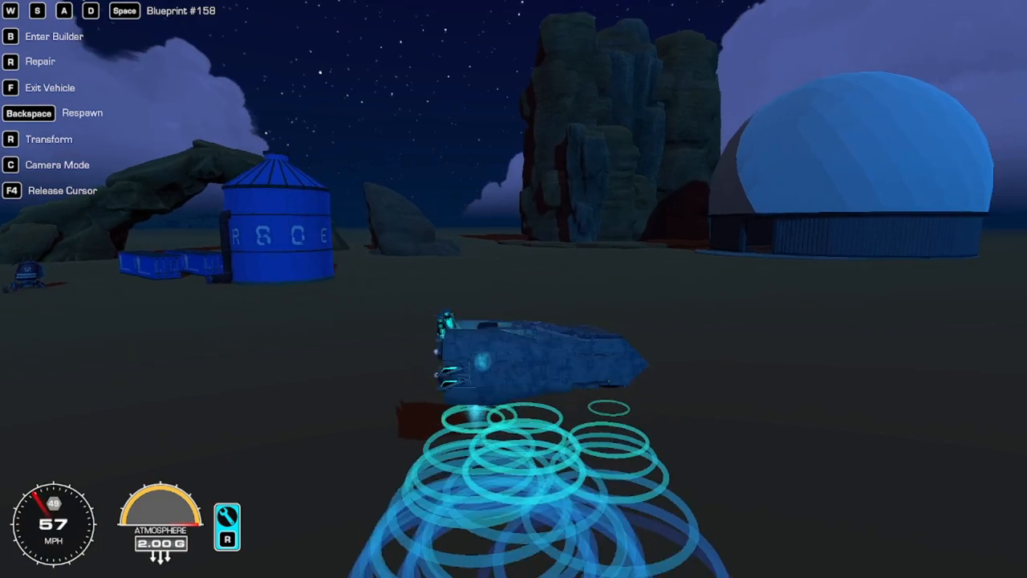